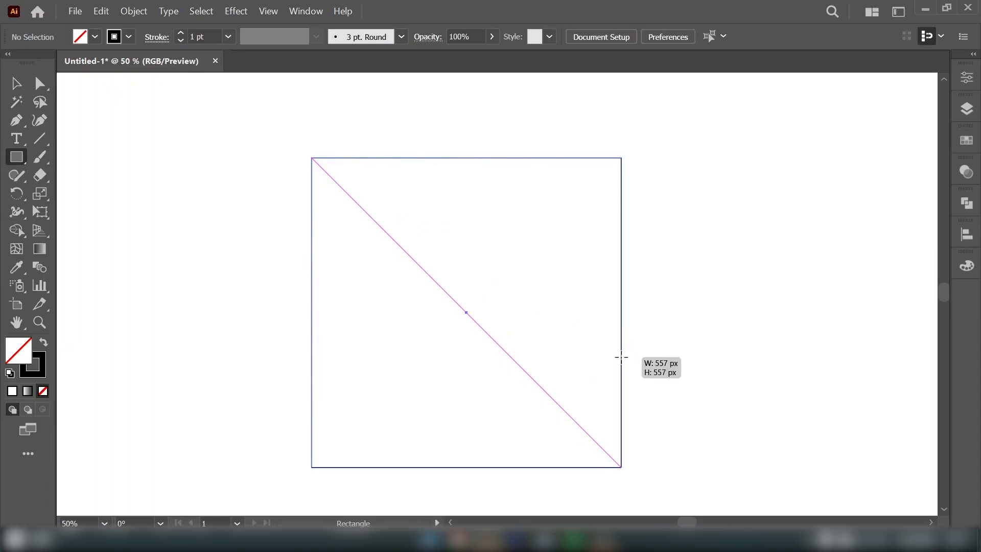
Draw an unfilled square about 557 px wide with a 1 pt black stroke and move it slightly upward
drag(622, 358, 621, 357)
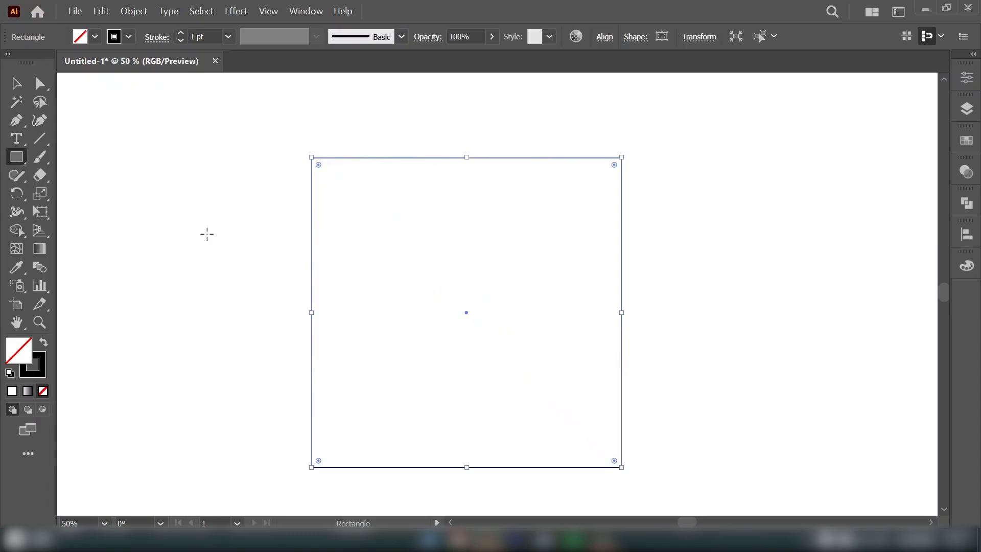
click(17, 85)
drag(464, 312, 465, 292)
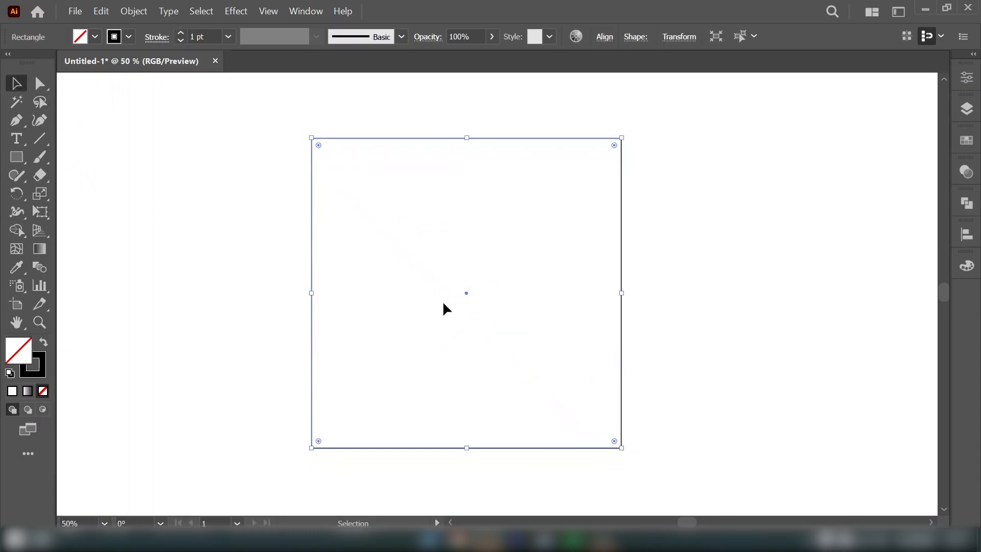
Paste a copy of the square in front and scale it down around its center to a small central square
click(102, 12)
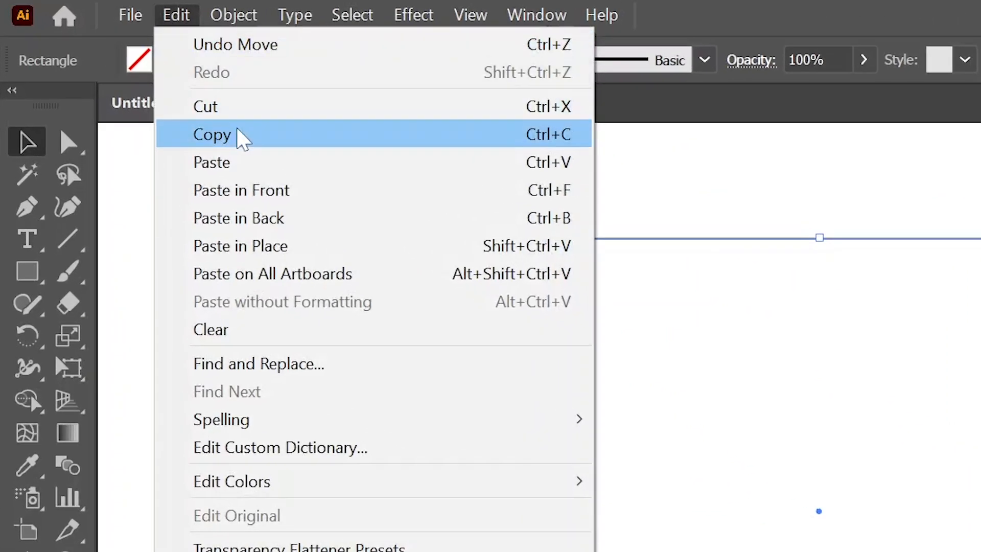
click(240, 137)
click(177, 14)
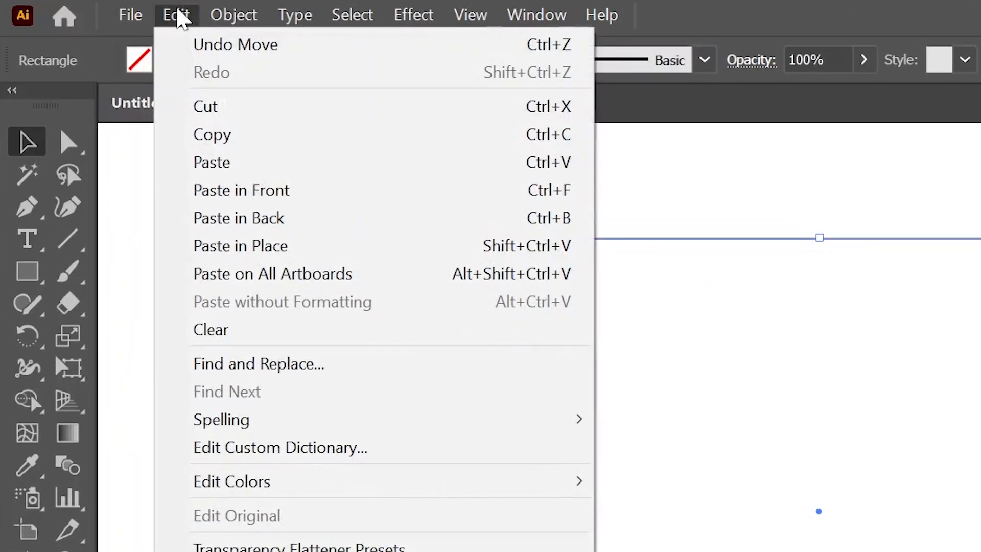
click(289, 193)
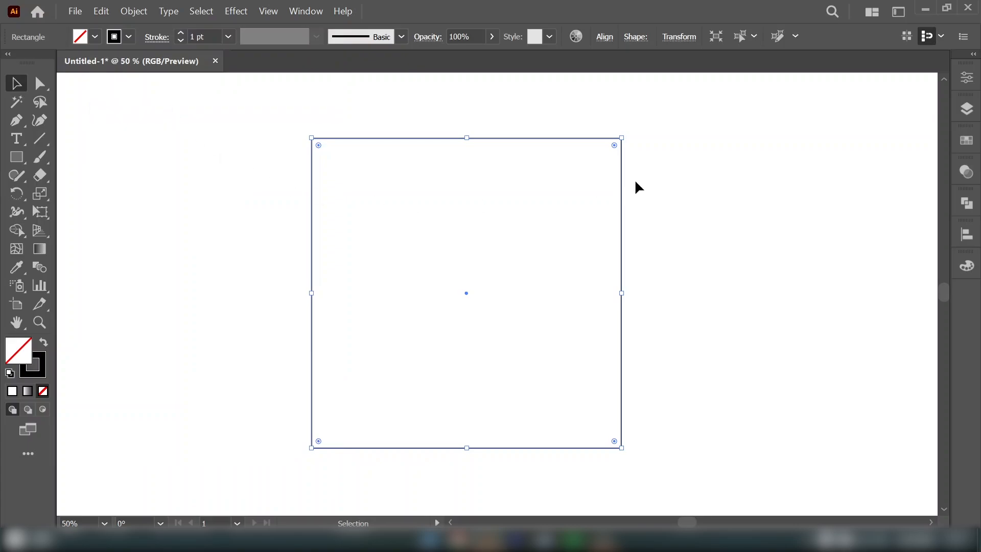
drag(622, 137, 519, 260)
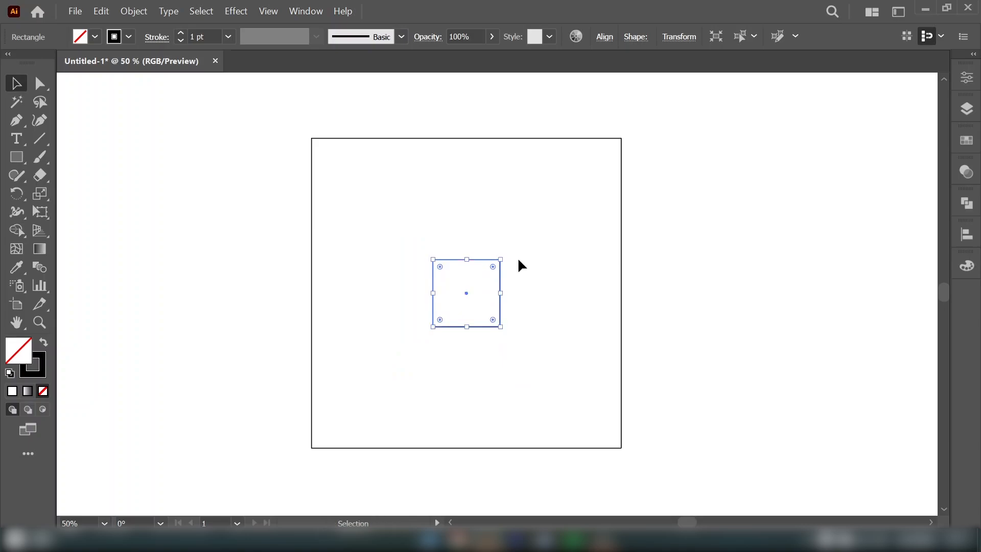
click(658, 229)
Round all four corners of the large outer square evenly with its live corners
drag(640, 118, 577, 193)
drag(614, 146, 573, 185)
click(179, 198)
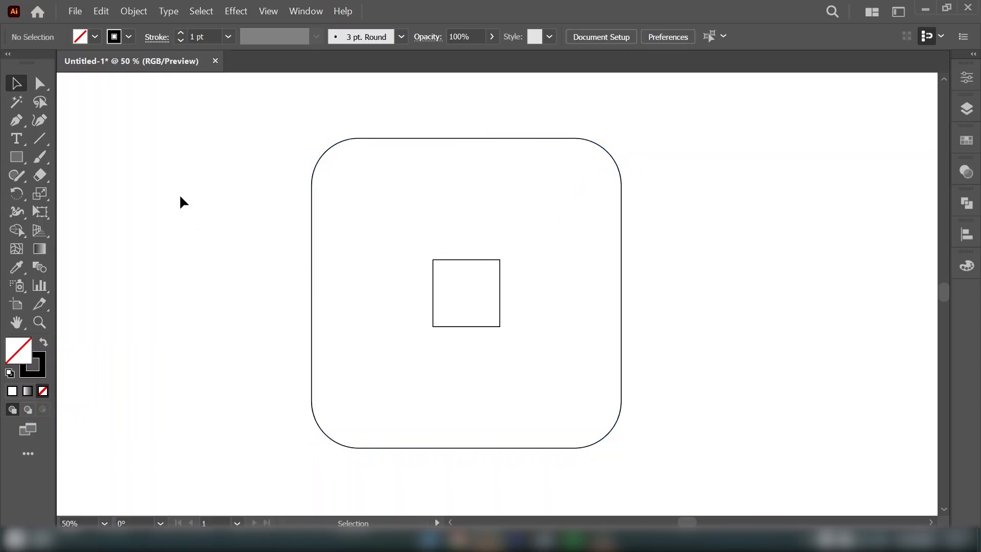
Paste a copy of the rounded square in front and shift it left until its right edge meets the small square's right edge
drag(310, 187, 312, 191)
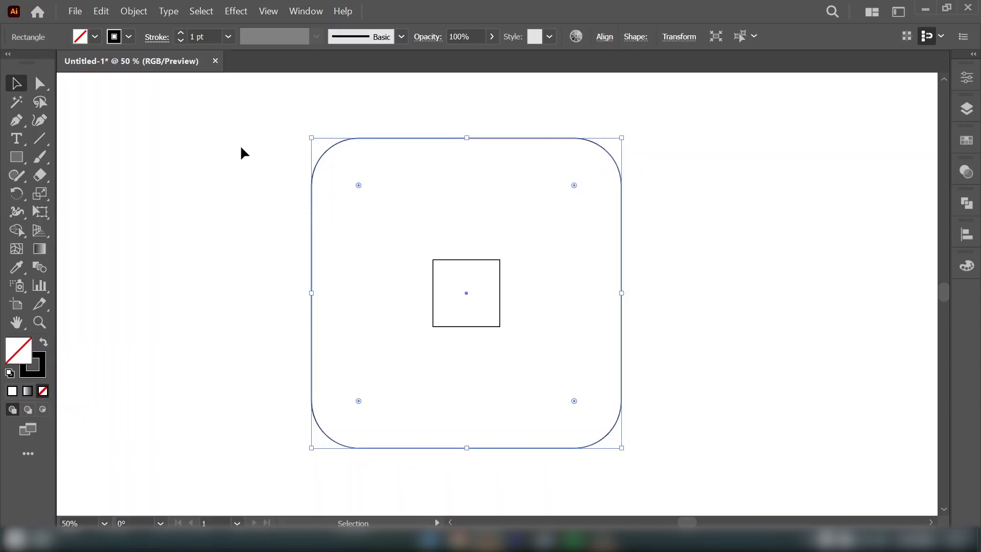
click(101, 12)
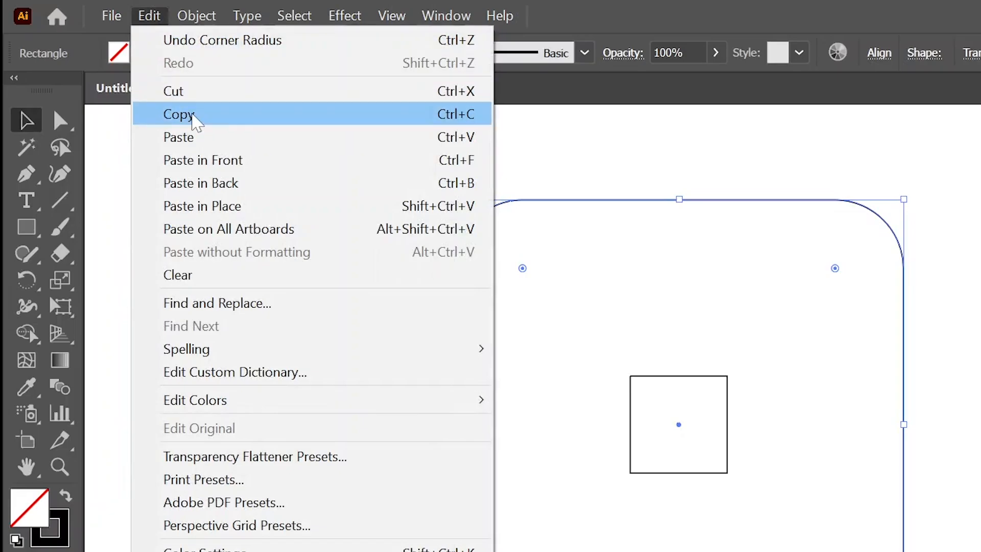
click(170, 101)
click(131, 14)
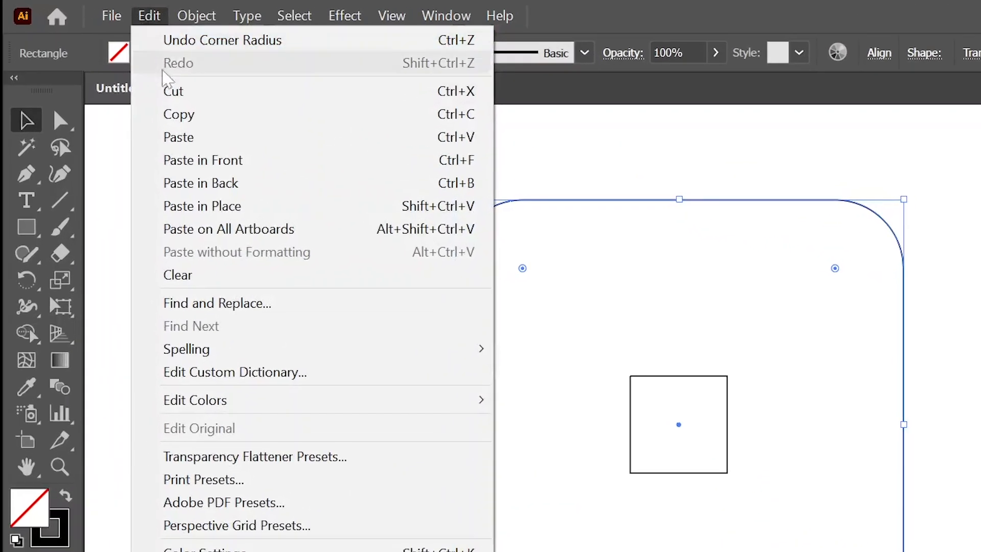
click(245, 162)
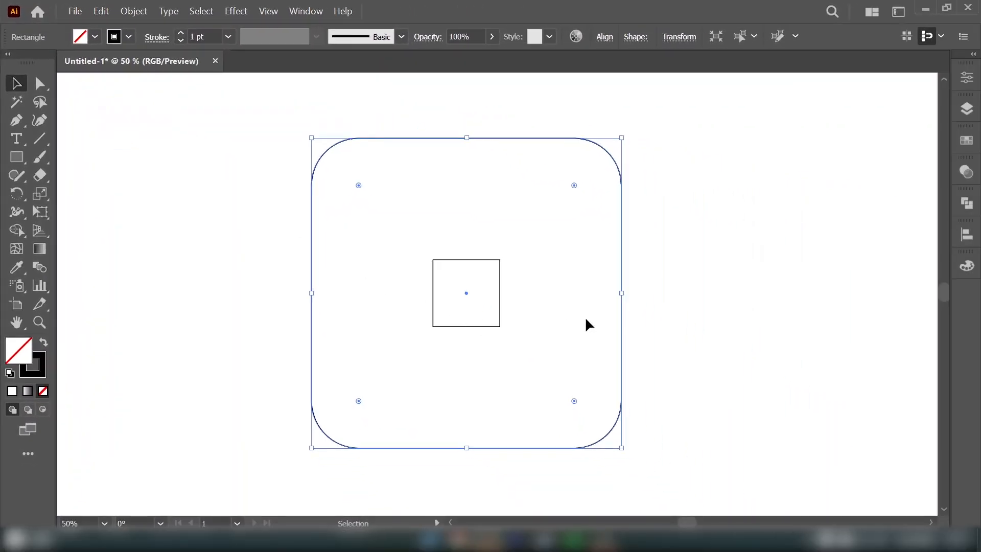
drag(619, 314, 501, 314)
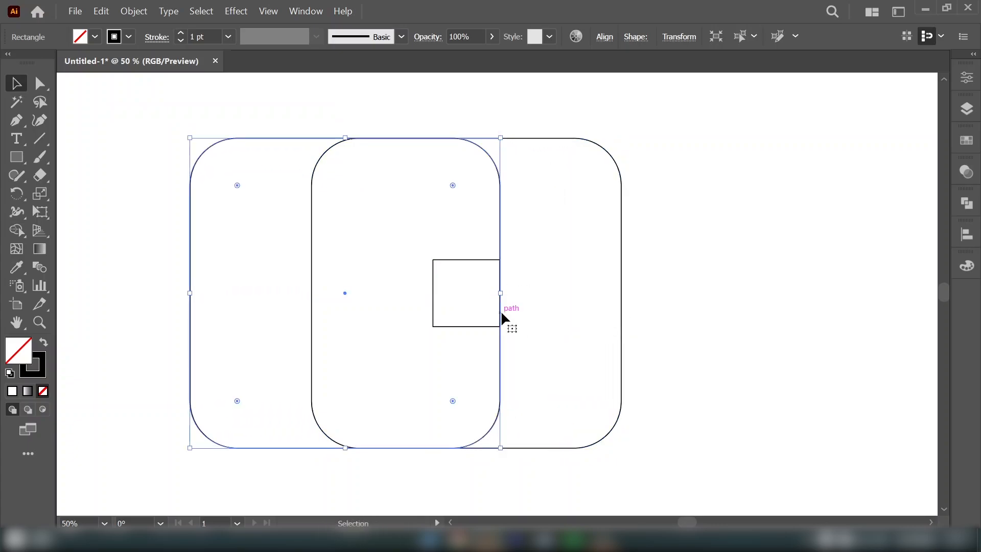
click(698, 309)
Draw a horizontal Pen tool line about 1217 px long along the small square's bottom edge, crossing both rounded squares
drag(376, 356, 388, 337)
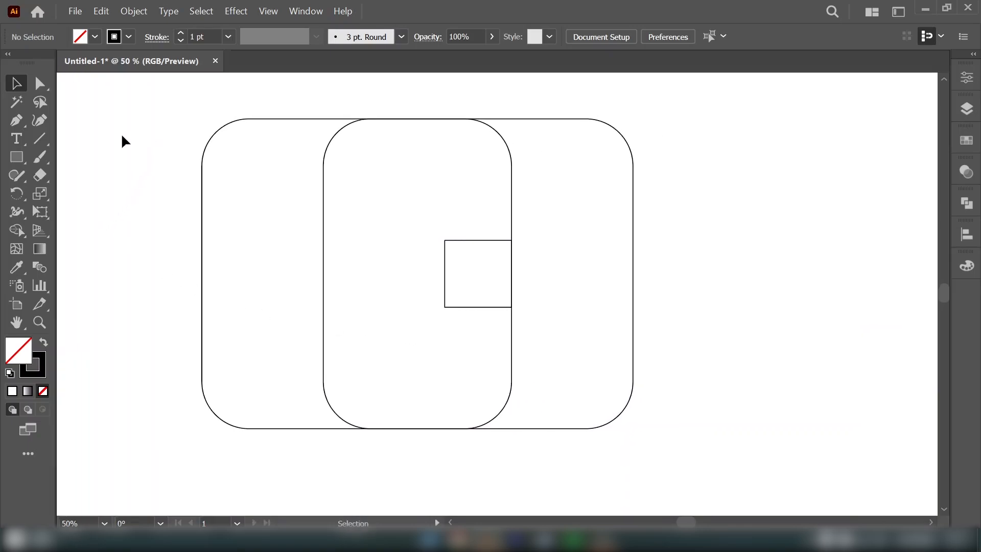
click(22, 123)
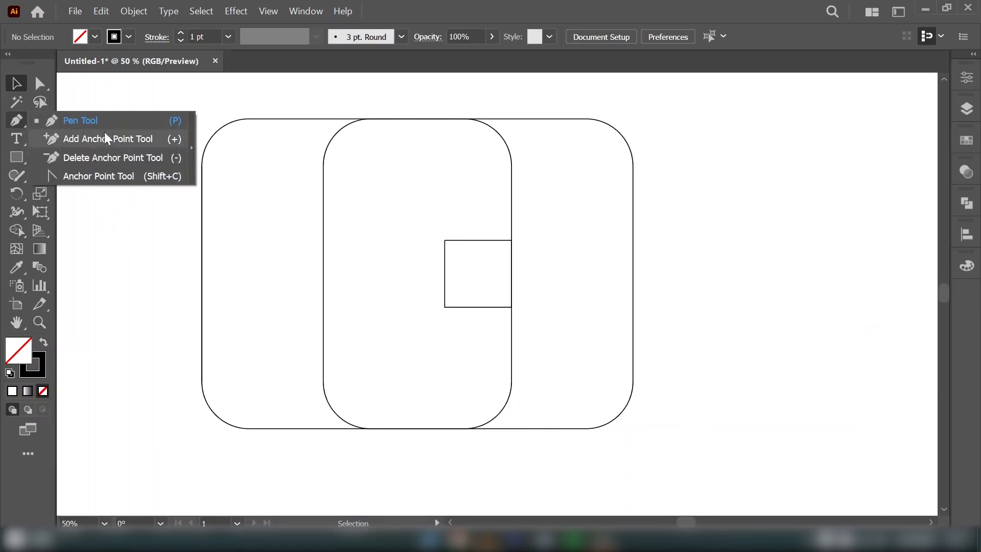
click(146, 121)
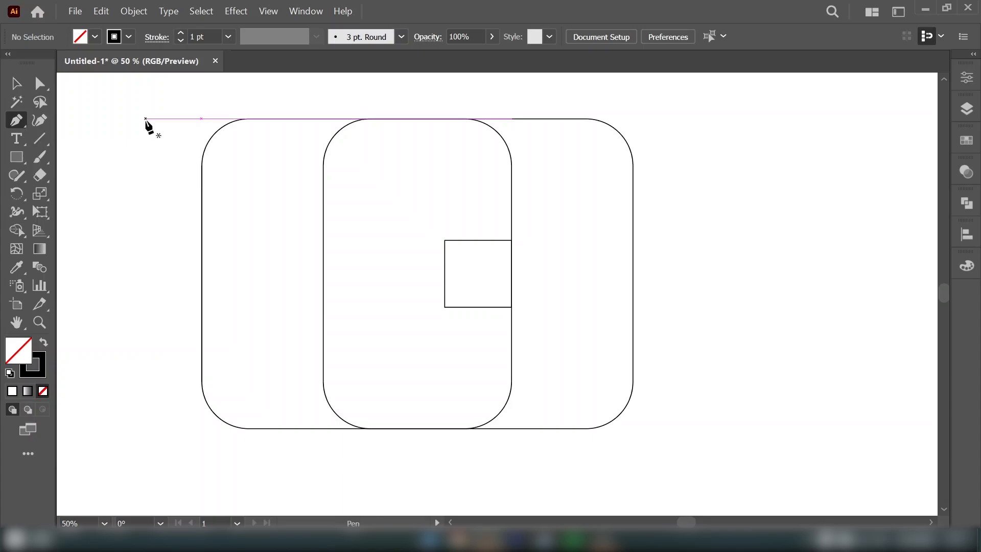
click(152, 307)
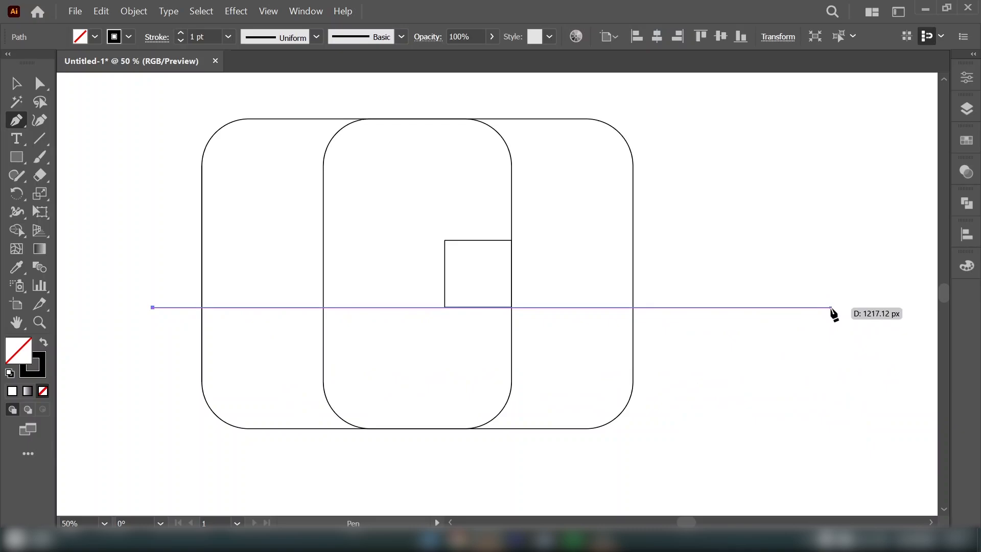
click(831, 307)
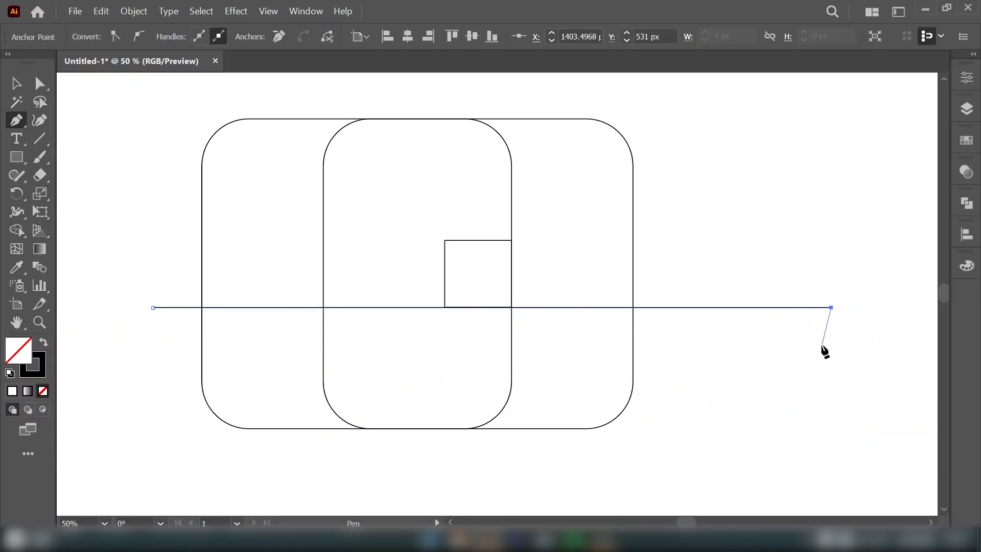
click(16, 85)
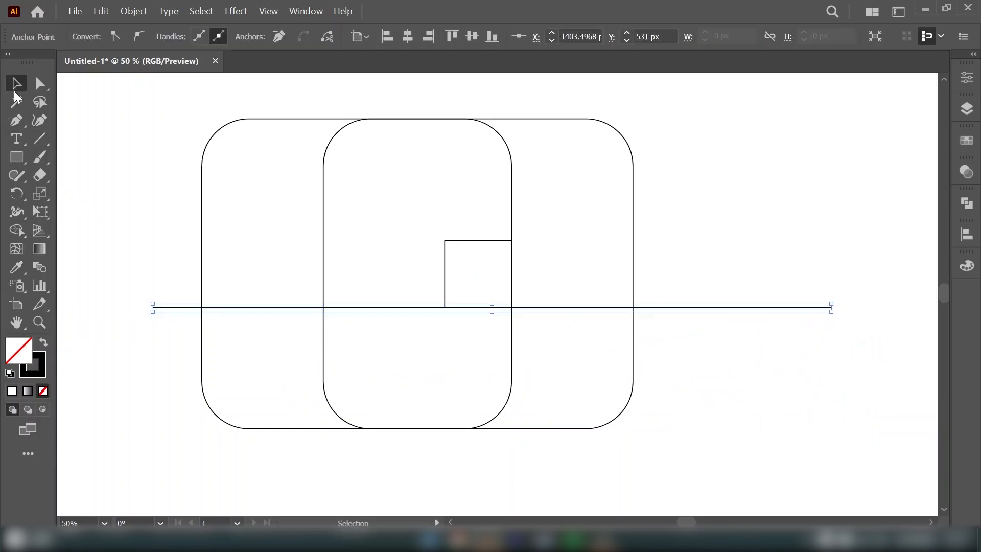
click(147, 226)
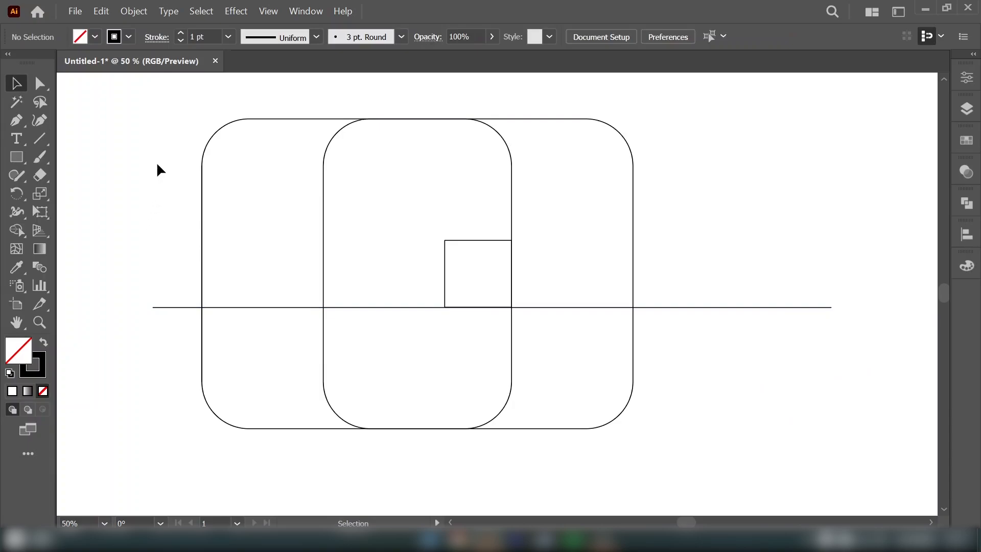
With Shape Builder, remove all regions and line ends of the rounded squares and line except the blade right of the small square
drag(157, 286, 425, 462)
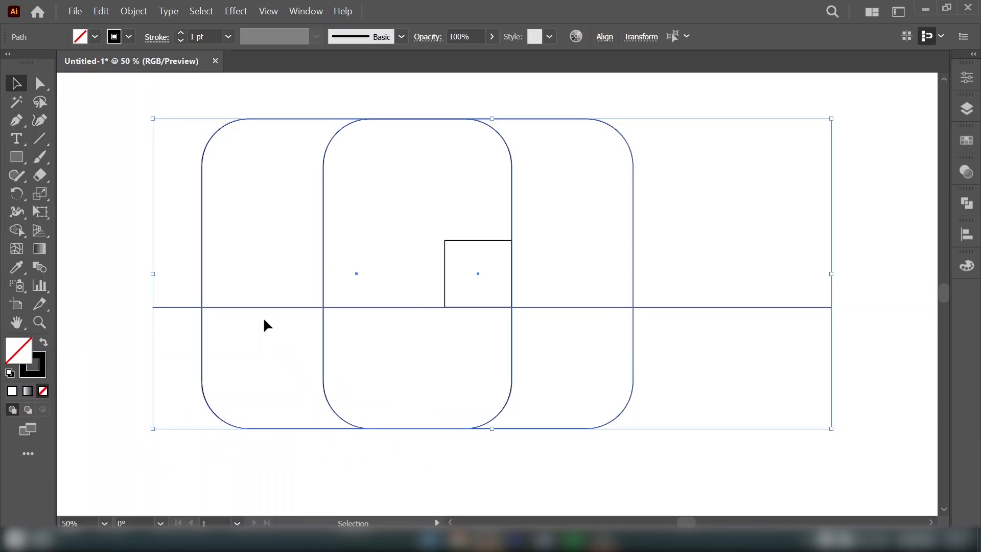
click(17, 230)
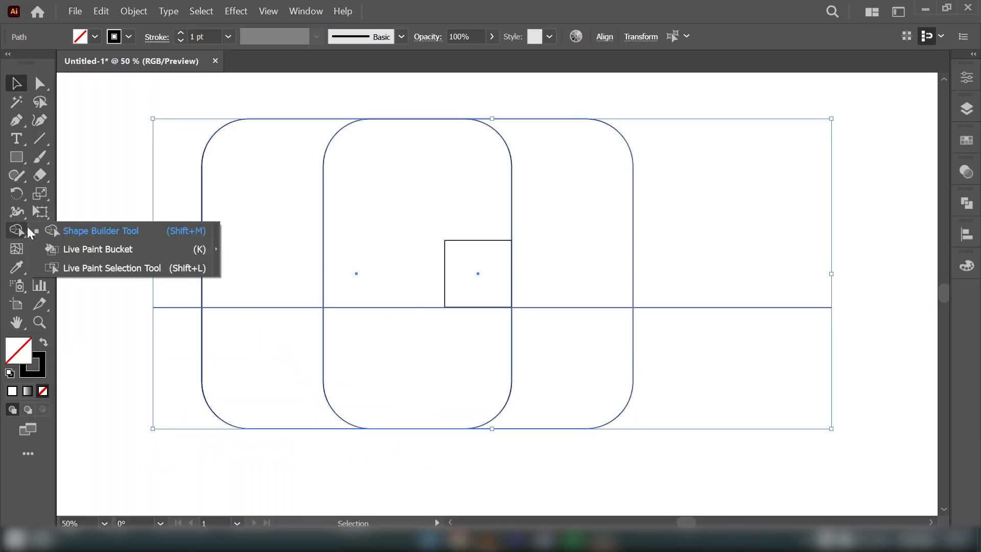
click(95, 230)
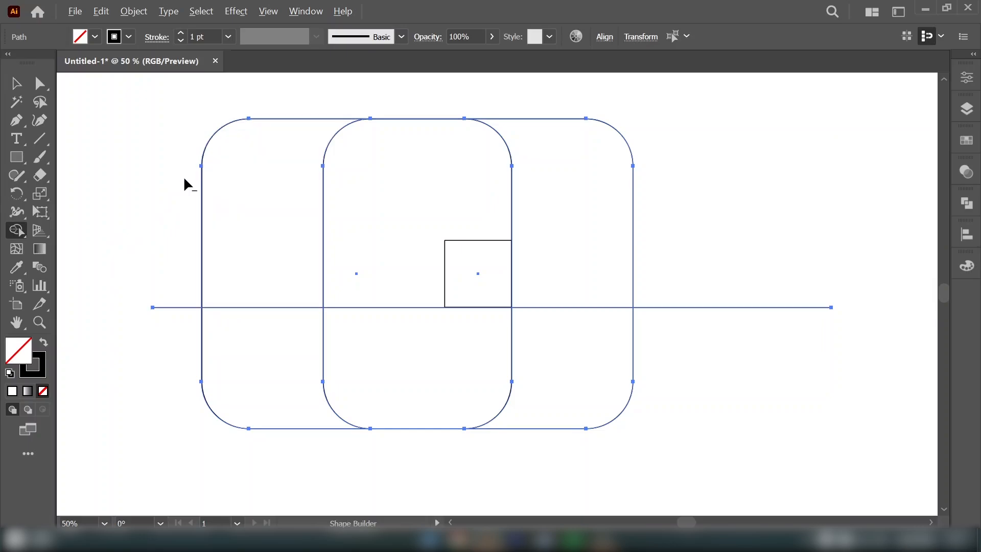
mouse_move(188, 180)
mouse_down()
mouse_move(220, 230)
mouse_move(236, 320)
mouse_up()
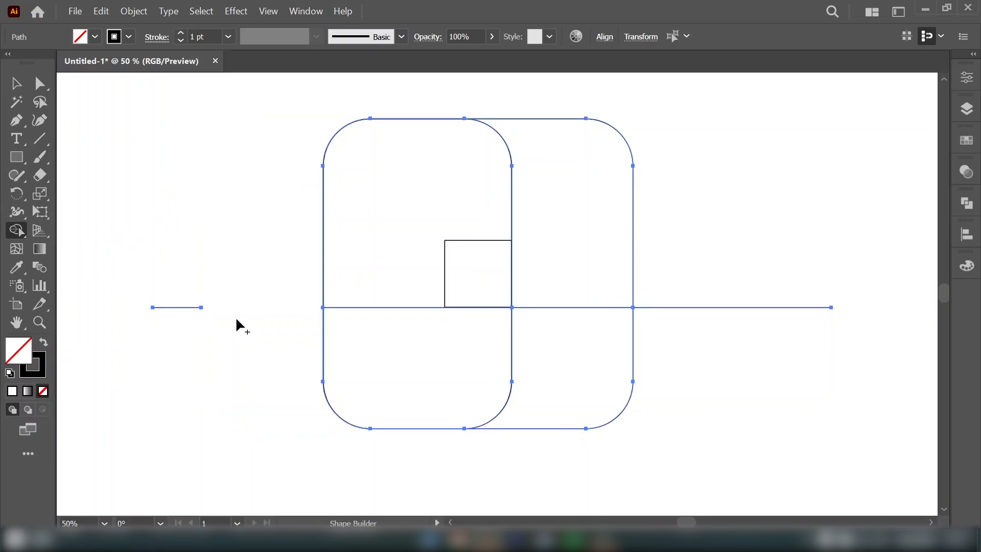
drag(294, 216, 359, 241)
mouse_move(368, 292)
mouse_down()
mouse_move(383, 374)
mouse_move(396, 382)
mouse_up()
drag(404, 378, 581, 424)
mouse_move(698, 318)
mouse_down()
mouse_move(712, 261)
mouse_move(731, 367)
mouse_up()
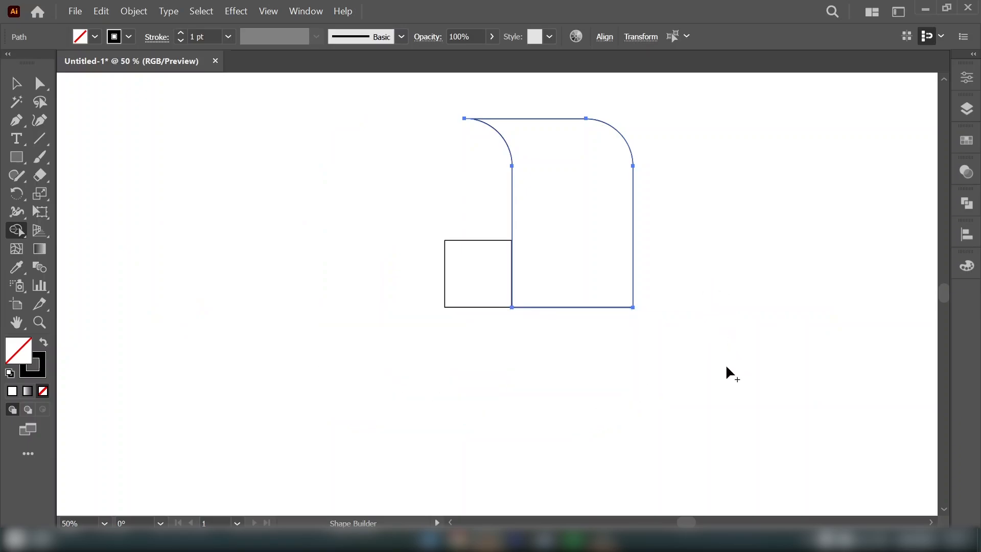
click(16, 83)
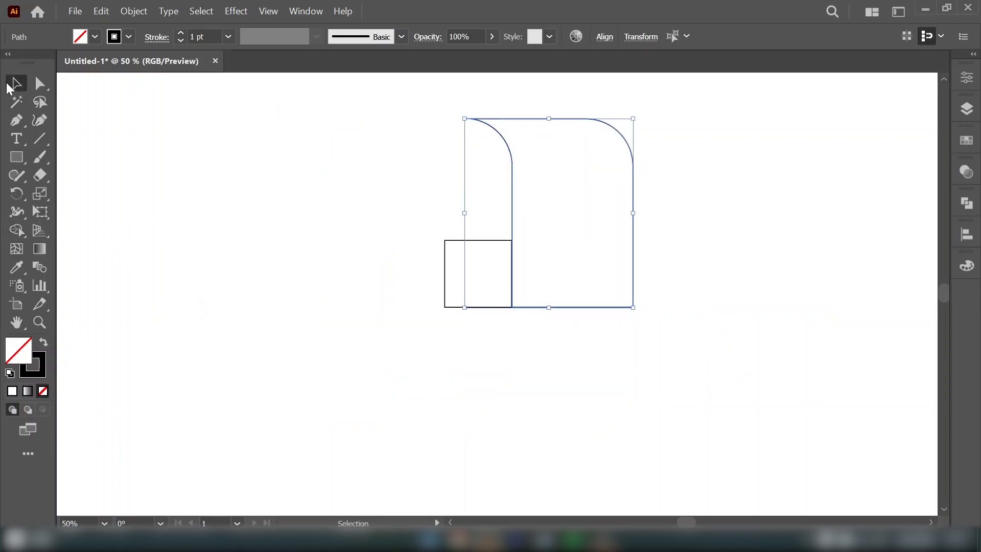
click(276, 189)
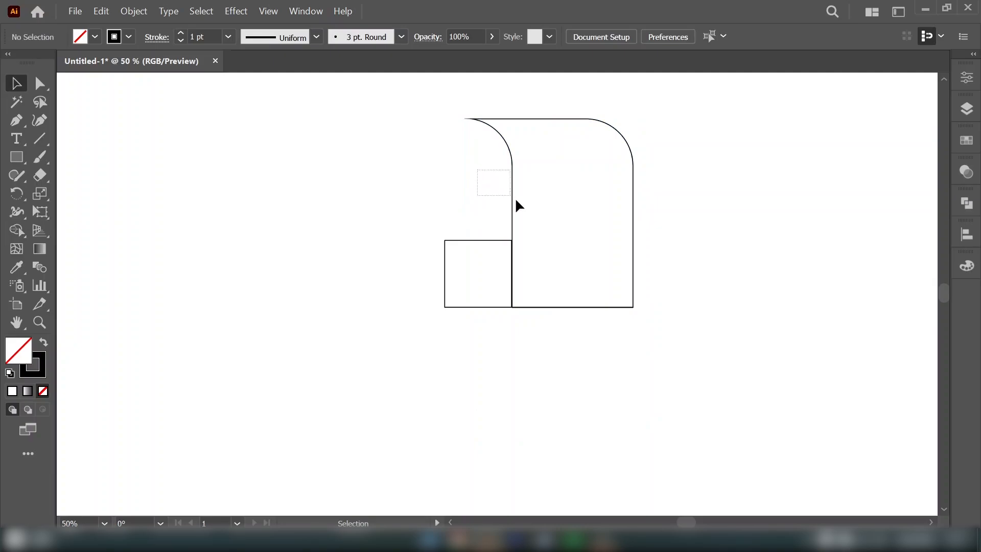
Create a copy of the blade shape rotated 90° around the small square's center
click(527, 211)
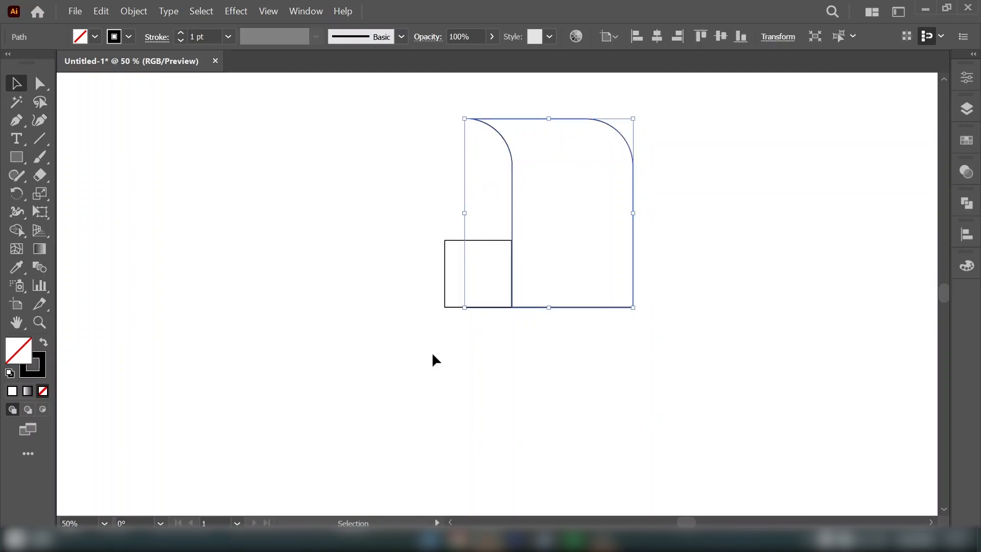
right_click(16, 193)
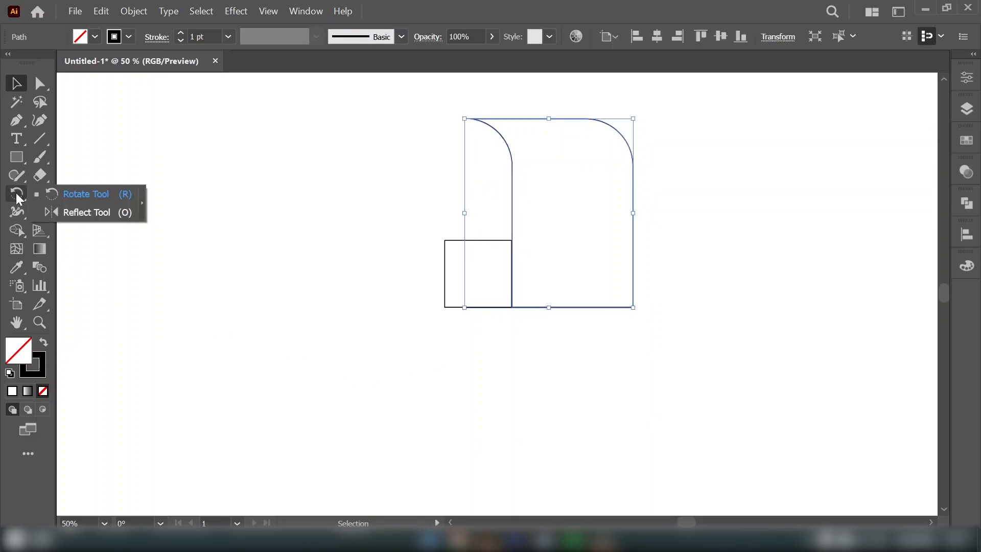
click(84, 195)
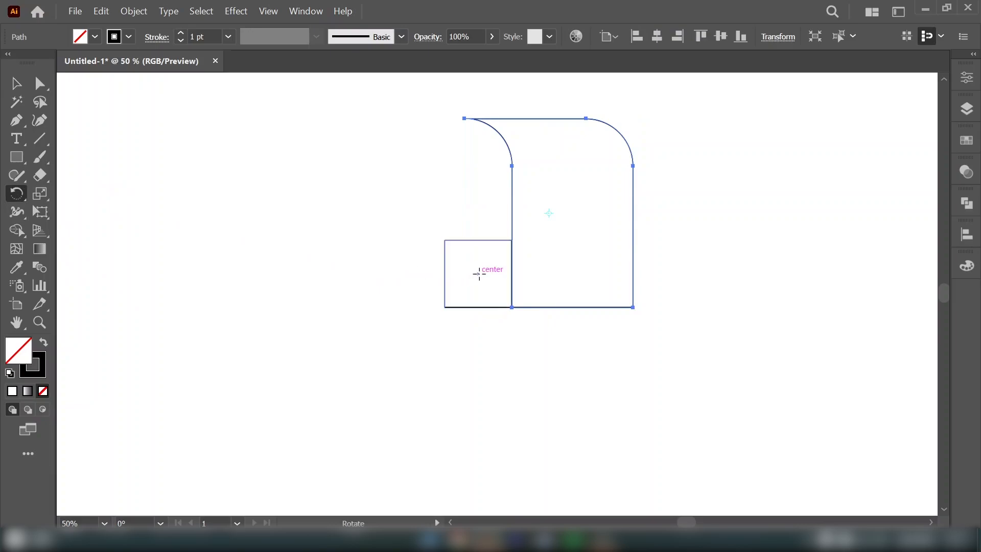
alt+click(479, 274)
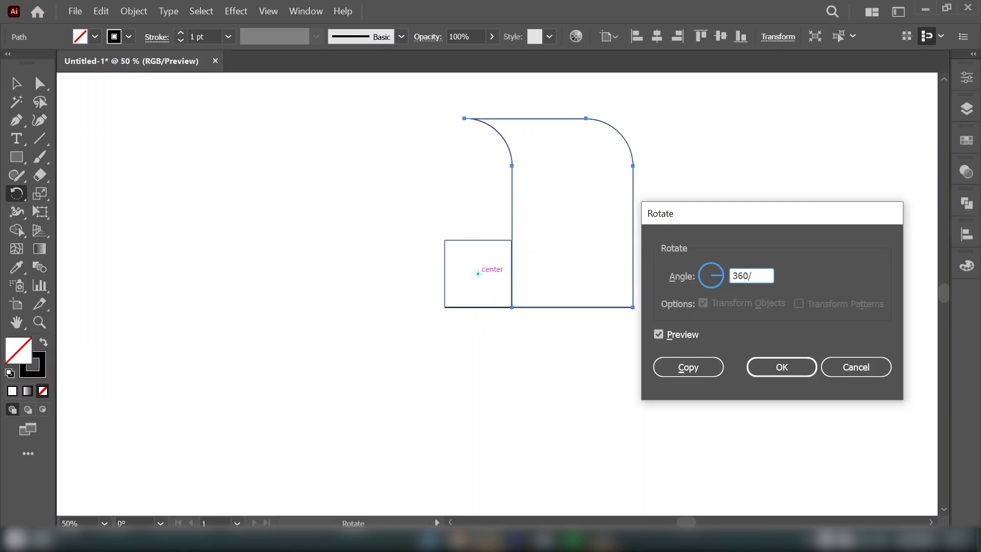
click(658, 335)
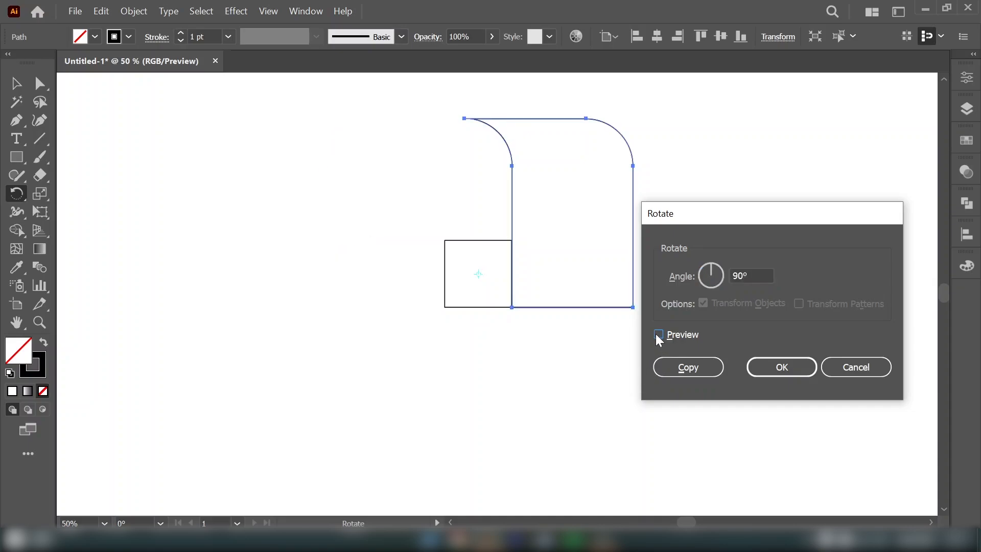
click(682, 367)
Repeat the rotated copy twice to complete four blades around the small square, and deselect the artwork
key(ctrl)
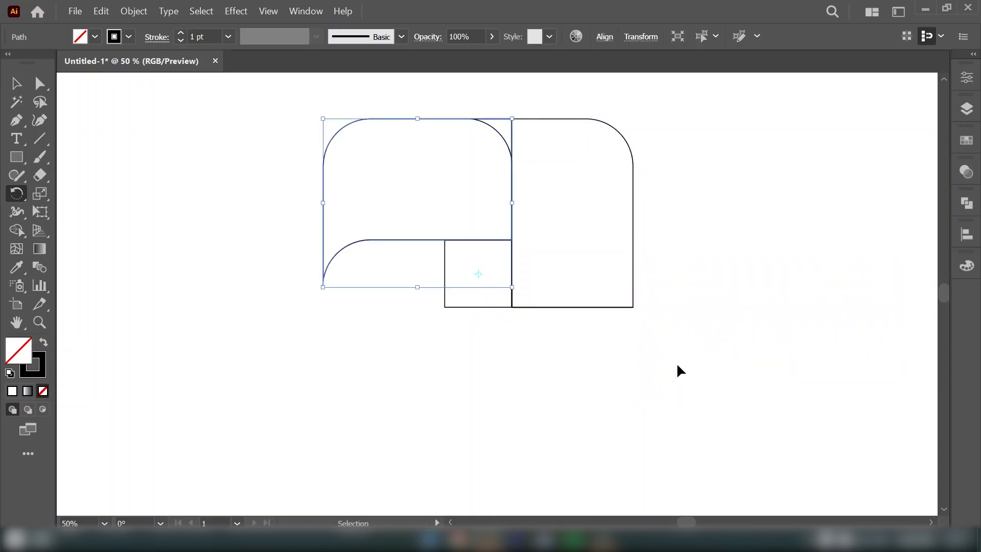
key(ctrl+d)
key(ctrl+d)
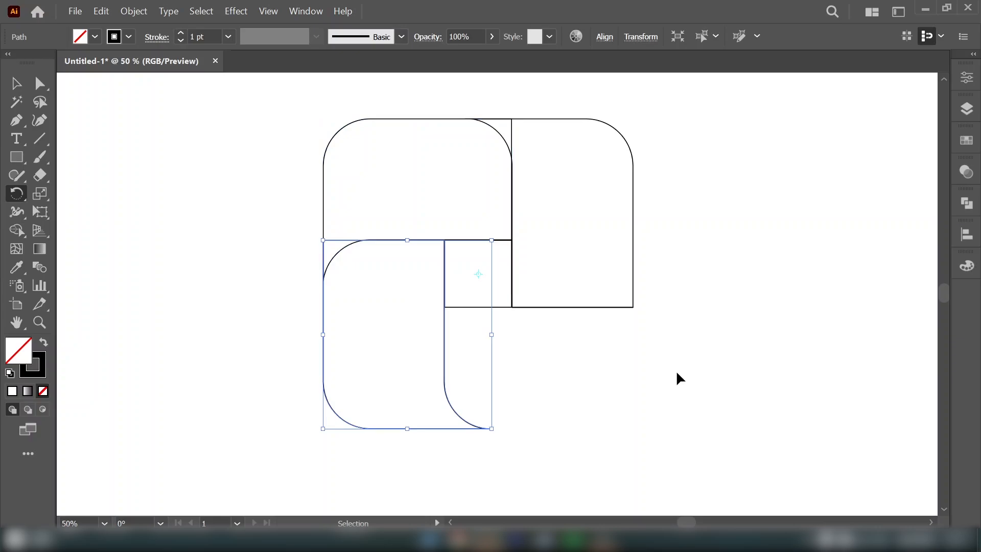
click(16, 87)
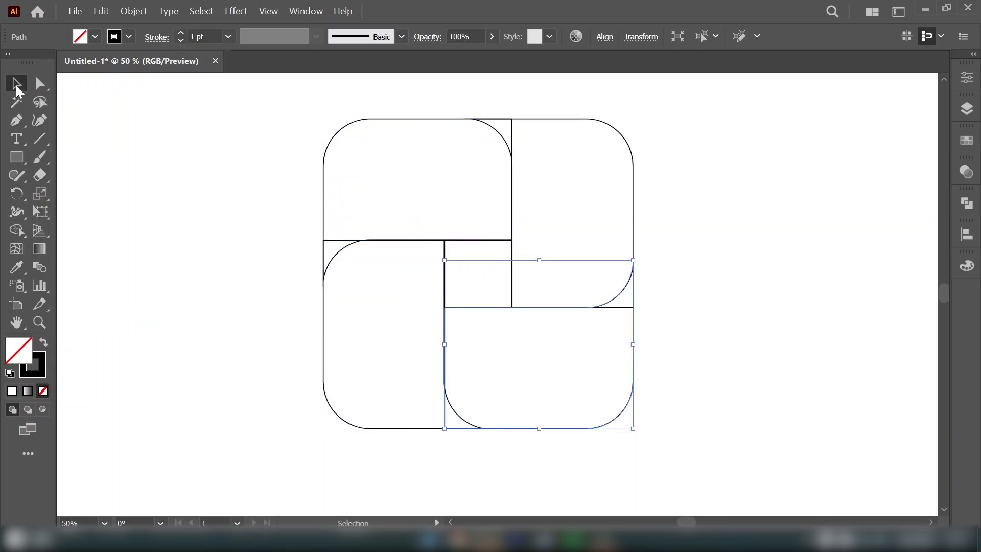
click(248, 142)
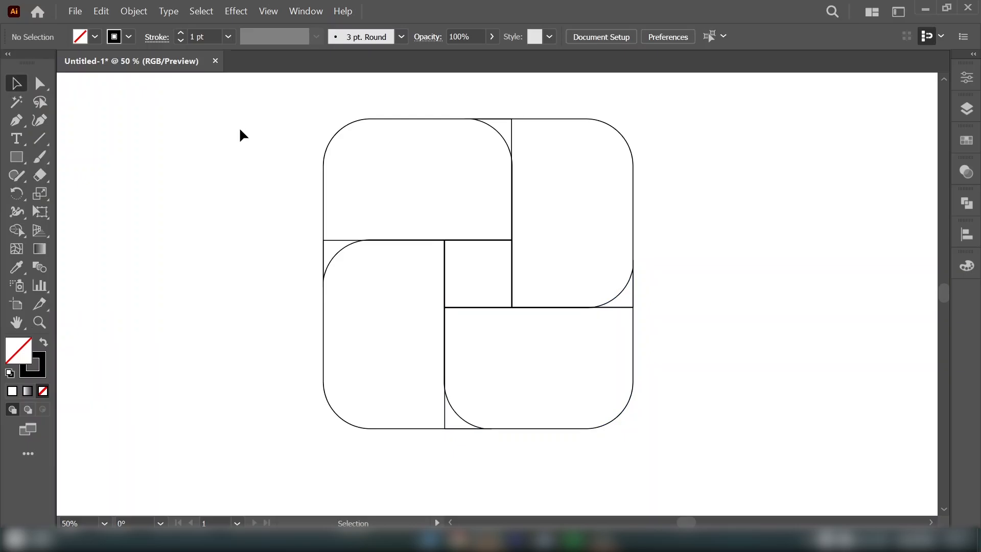
Paste the copied large rounded square at its original position over the four blades, and deselect it
click(100, 11)
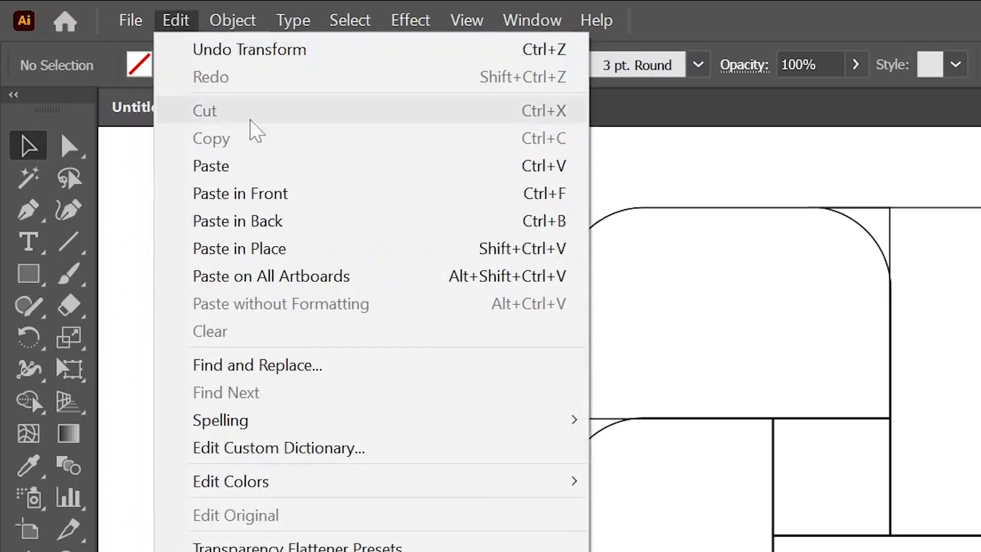
click(286, 177)
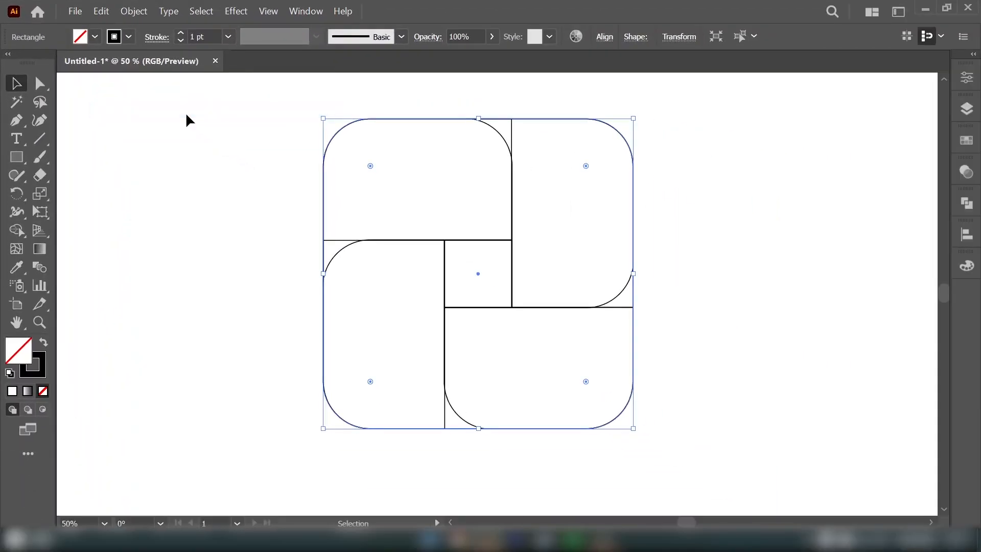
click(270, 147)
With Shape Builder, merge the four leftover corner slivers around the outer edge into their adjacent blades, and deselect the artwork
drag(299, 91, 674, 453)
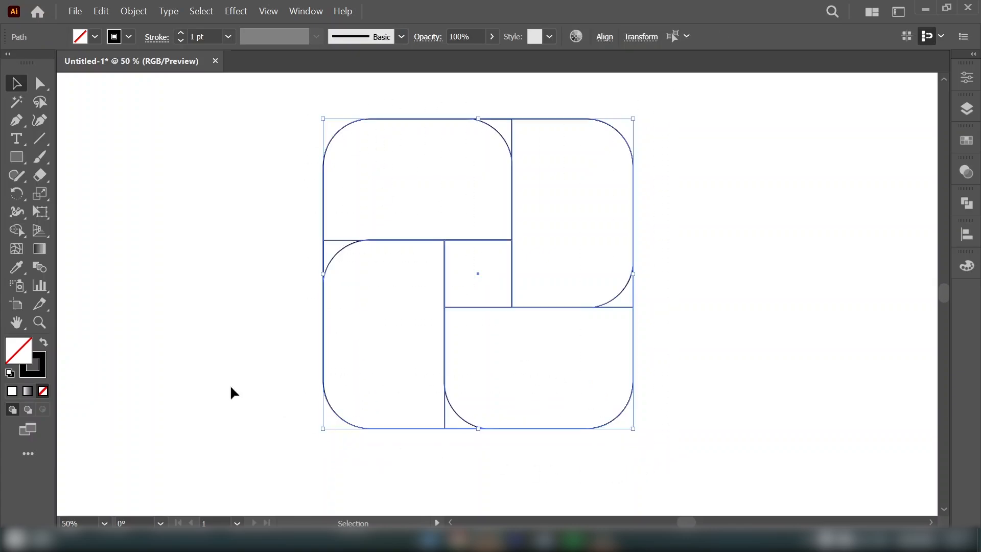
click(21, 232)
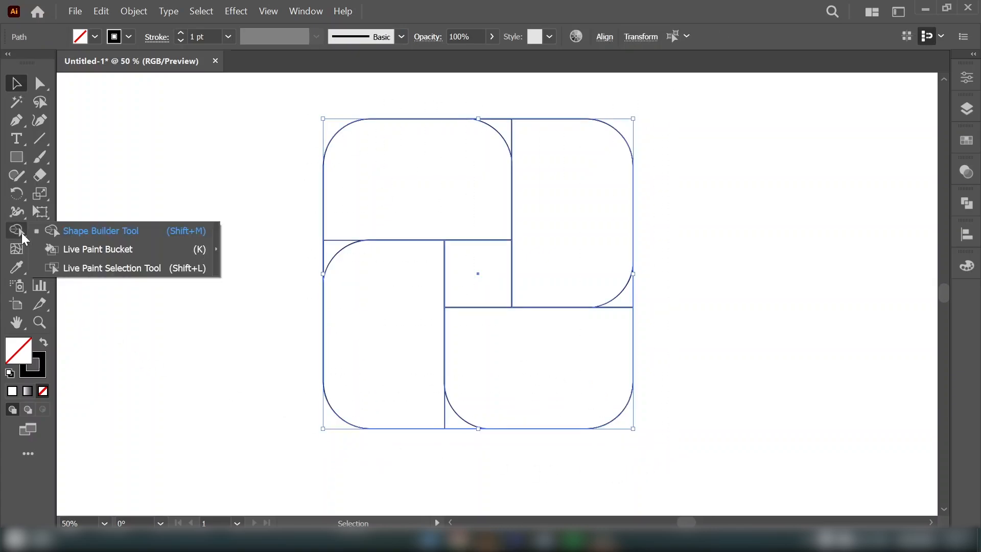
click(127, 234)
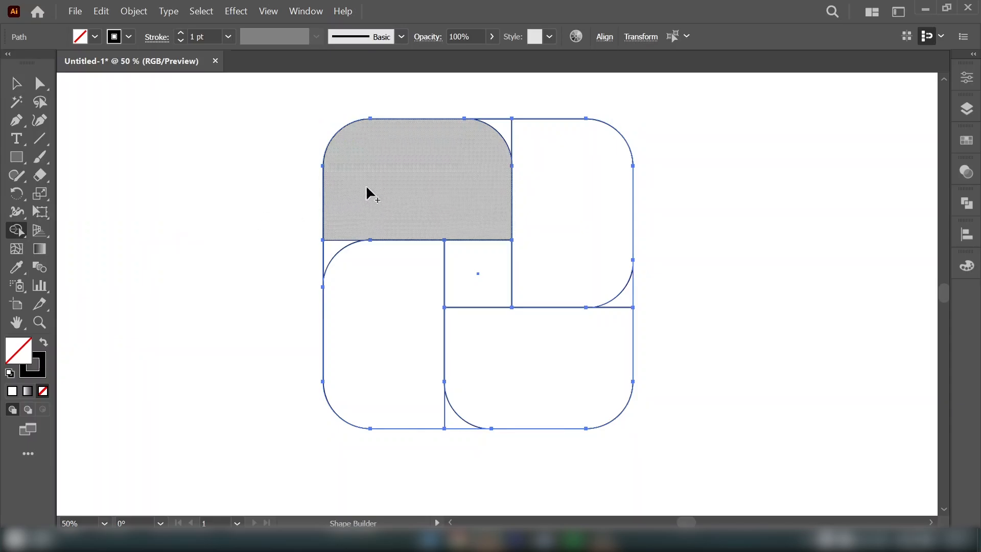
drag(336, 221, 335, 251)
mouse_move(377, 353)
mouse_down()
mouse_move(454, 422)
mouse_move(609, 329)
mouse_move(617, 306)
mouse_up()
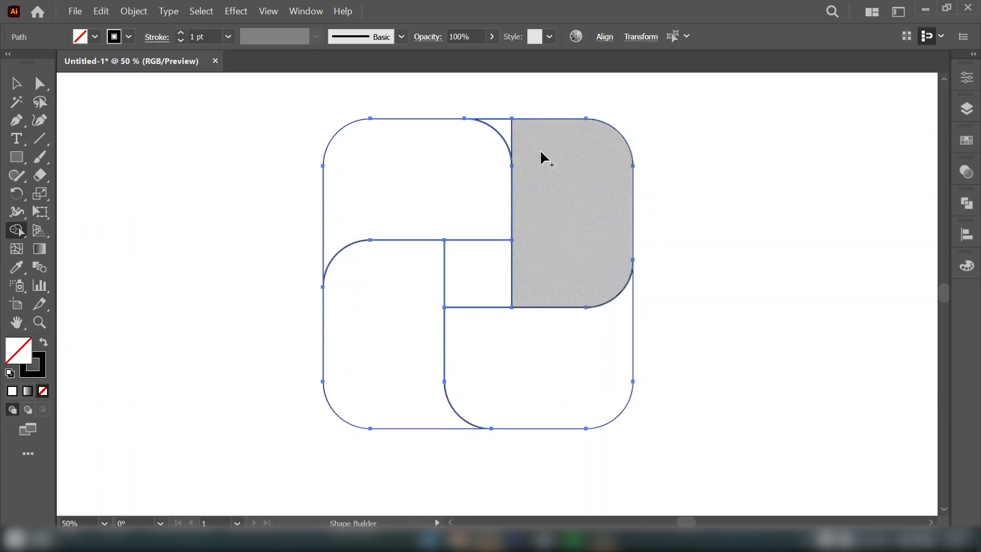
mouse_move(541, 155)
mouse_down()
mouse_move(509, 139)
mouse_move(509, 149)
mouse_up()
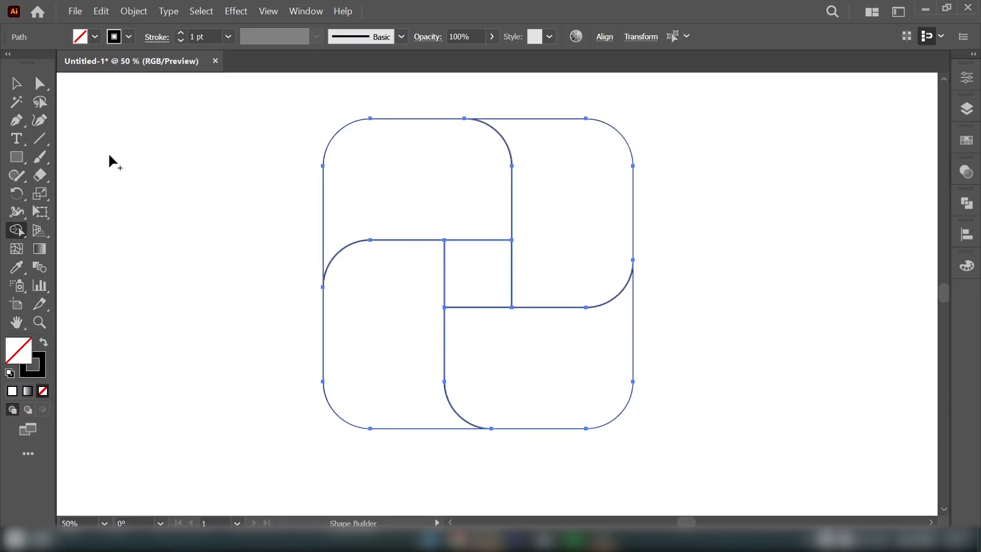
click(24, 88)
click(331, 124)
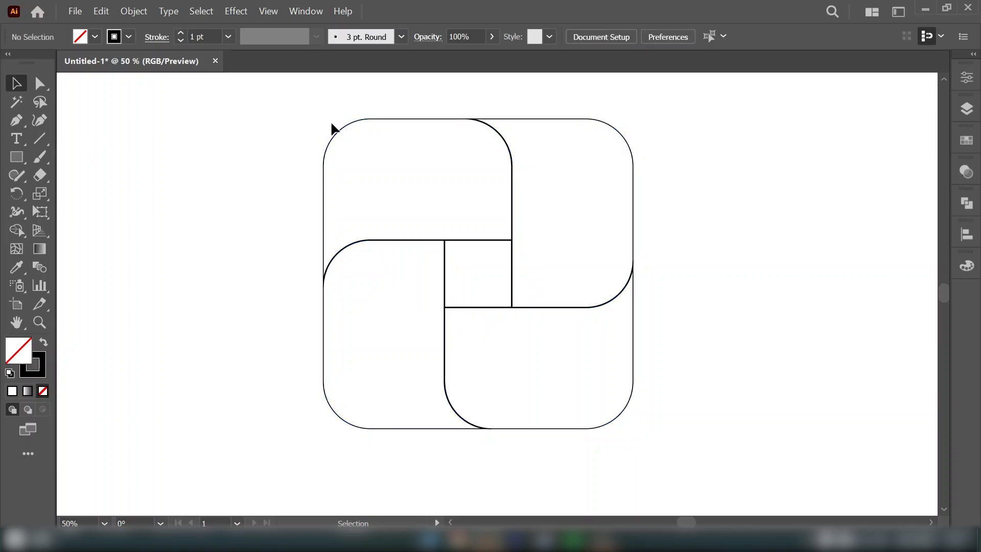
Select each of the four blades in turn to examine its merged outline
drag(373, 141, 374, 143)
drag(636, 205, 614, 214)
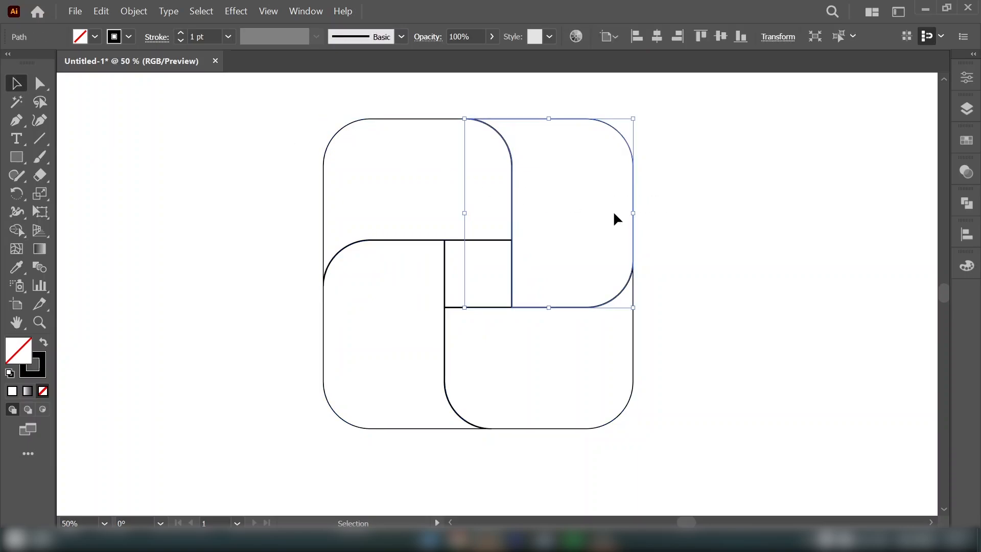
drag(617, 395, 592, 396)
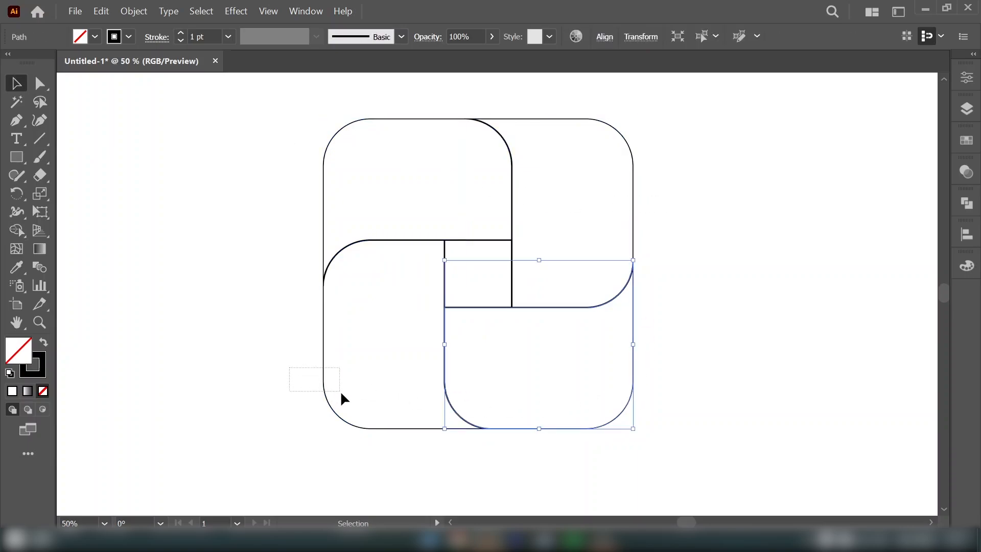
drag(341, 391, 339, 389)
click(243, 278)
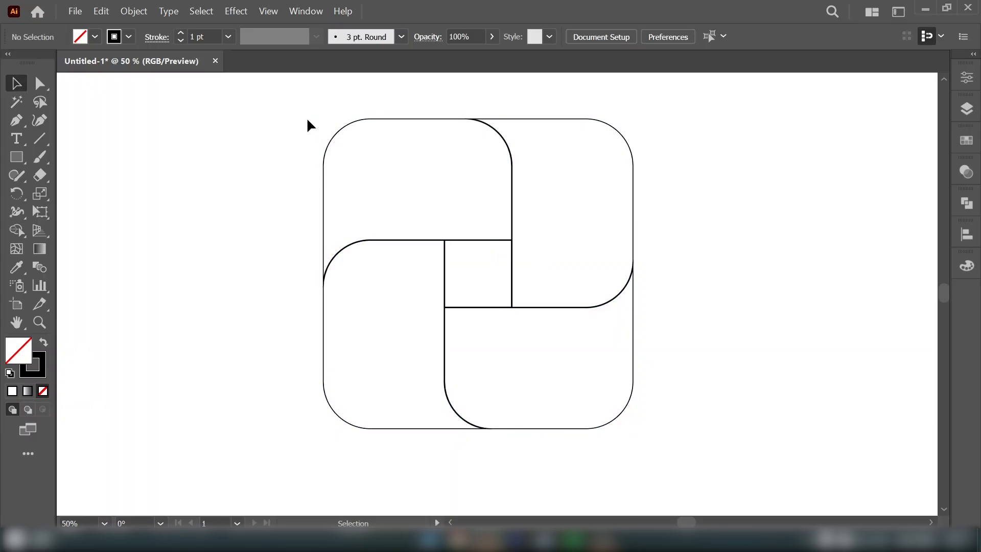
Apply a linear gradient fill to the upper-left blade and colour its starting stop RGB Red
drag(308, 124, 350, 164)
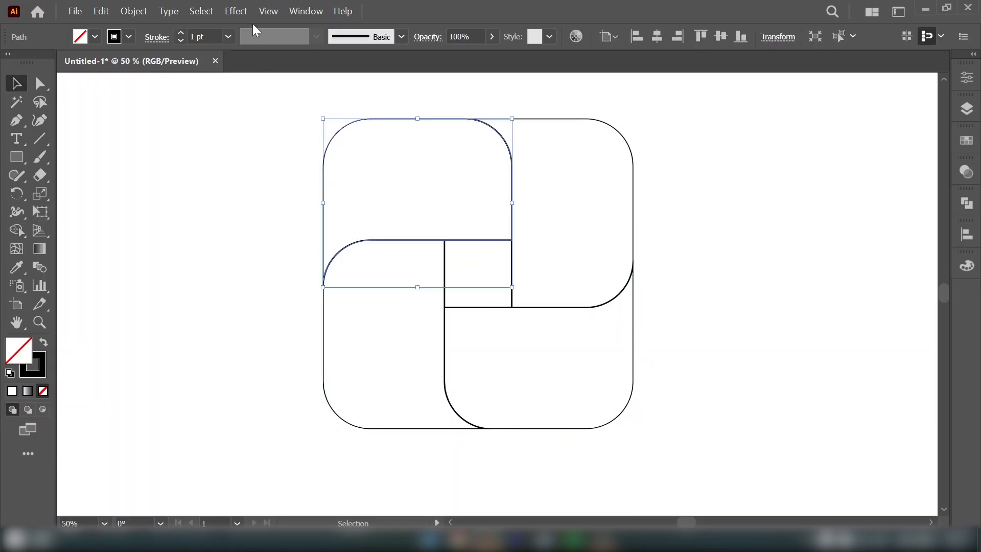
click(306, 11)
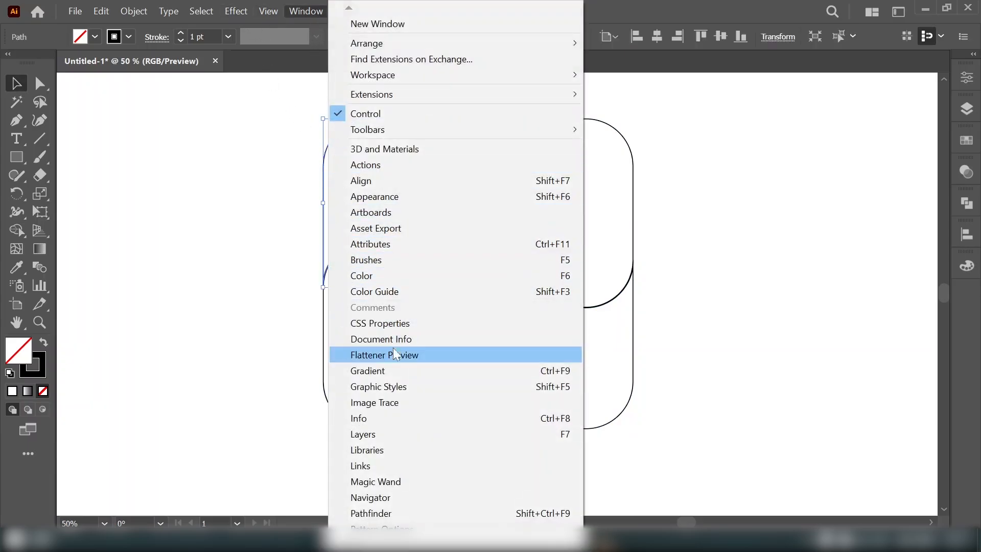
click(397, 369)
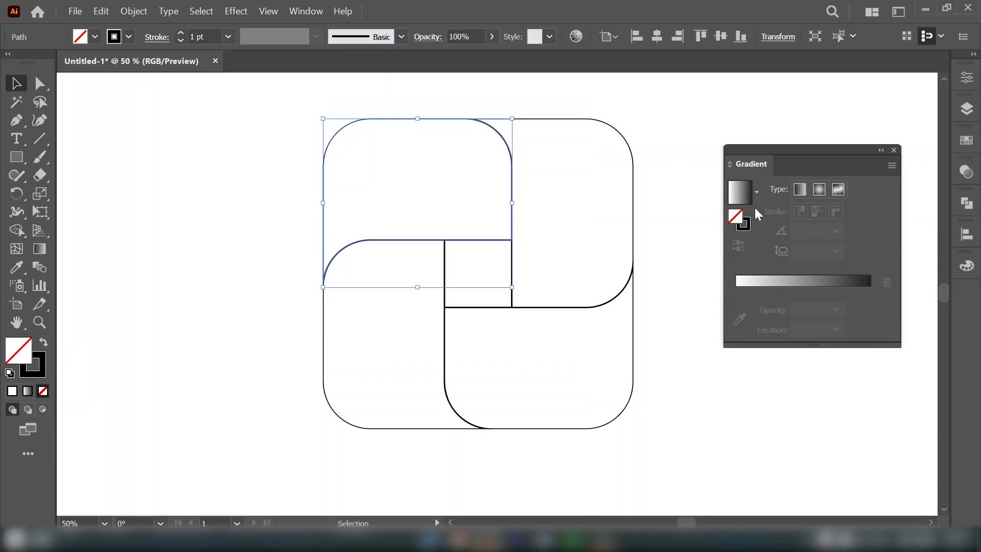
click(736, 193)
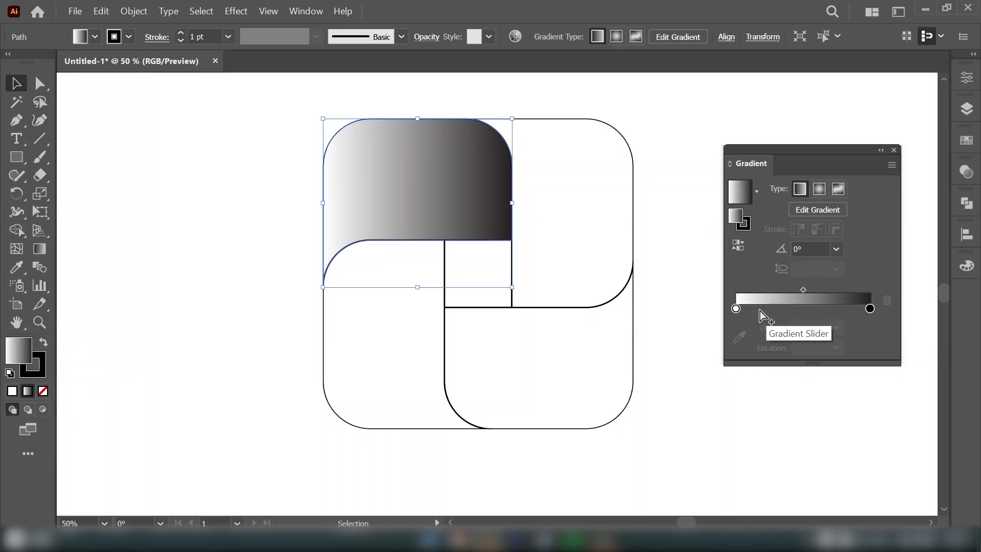
double_click(736, 309)
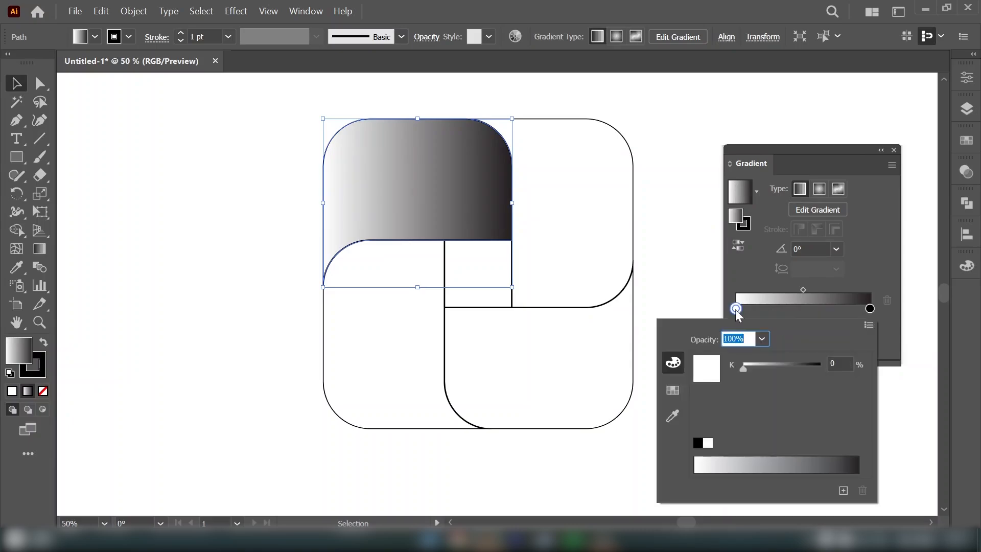
click(672, 393)
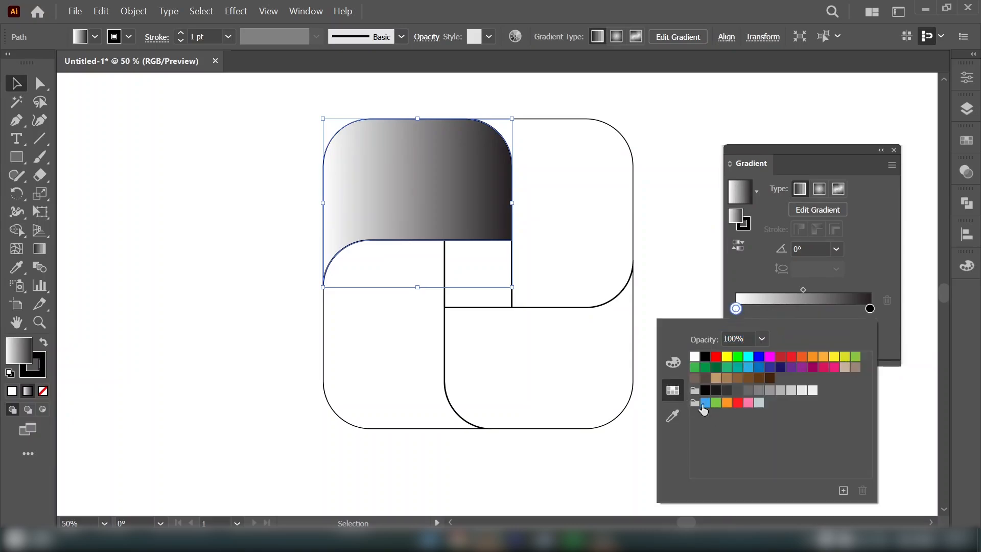
click(716, 357)
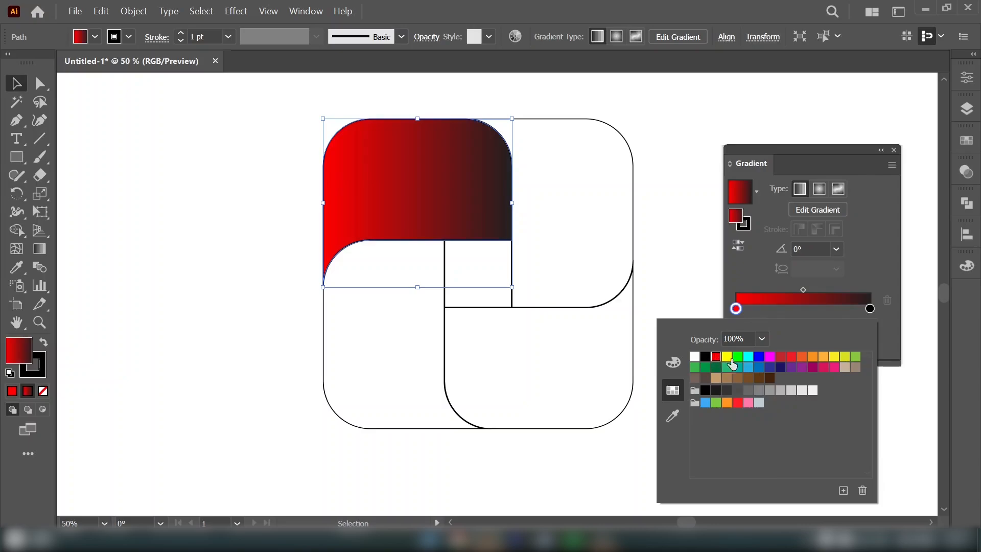
Add two intermediate colour stops to the upper-left blade's gradient at the 40% and 70% locations
mouse_move(737, 312)
mouse_down()
mouse_move(796, 314)
mouse_move(735, 309)
mouse_up()
click(823, 308)
click(793, 309)
click(837, 347)
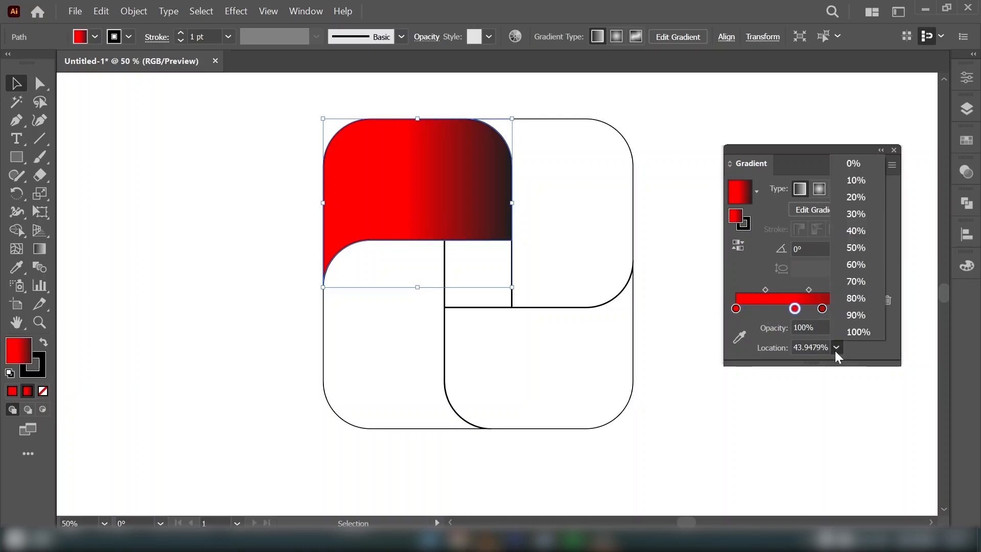
click(851, 230)
click(822, 308)
click(836, 348)
click(850, 278)
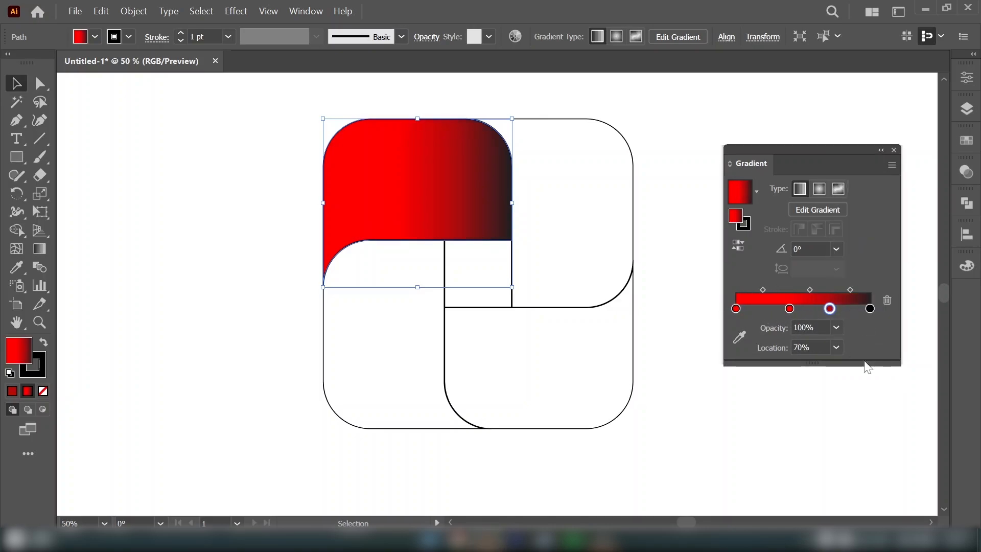
Change the gradient's end stop to a dark red with R about 57, G 0 and B 0
click(870, 308)
double_click(871, 309)
click(673, 363)
click(673, 390)
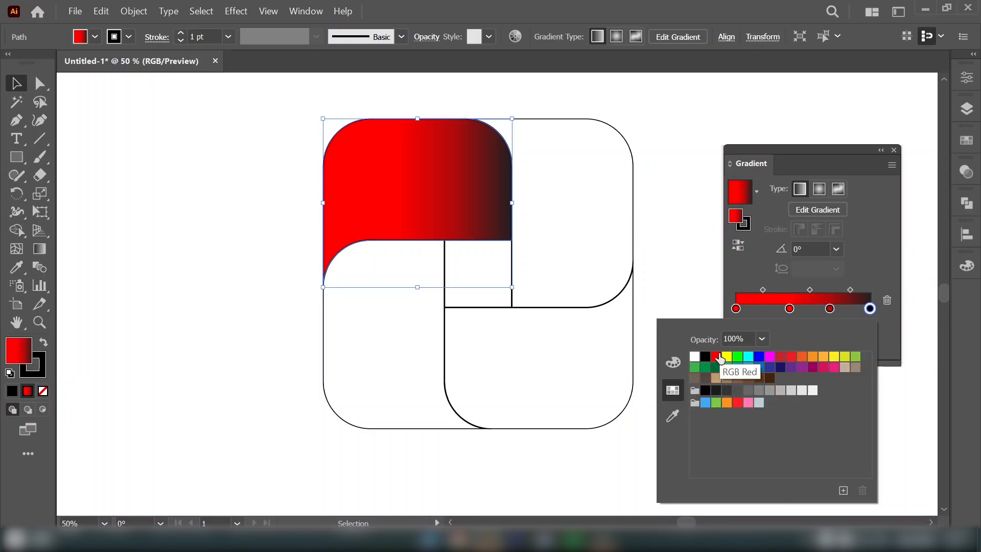
click(706, 357)
click(716, 356)
click(673, 363)
drag(820, 368, 758, 368)
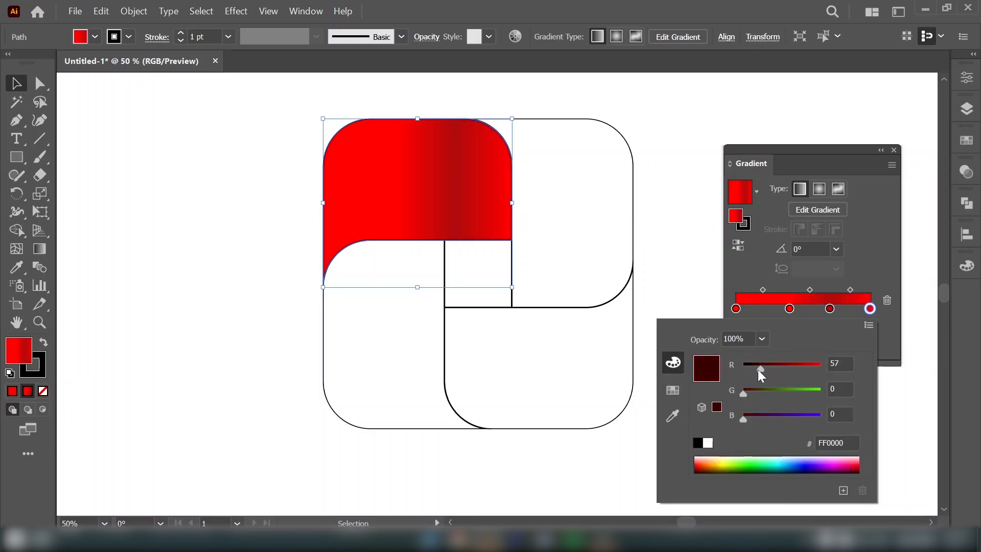
Darken the gradient's starting stop to a matching dark red and colour the 70% stop RGB Red
click(736, 309)
double_click(736, 309)
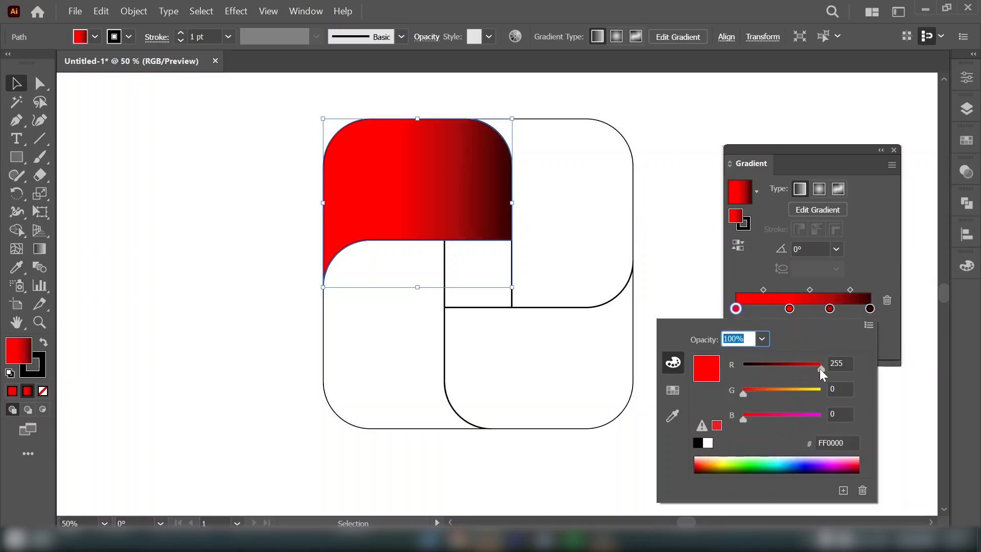
drag(821, 370, 759, 372)
click(830, 309)
double_click(830, 309)
click(673, 390)
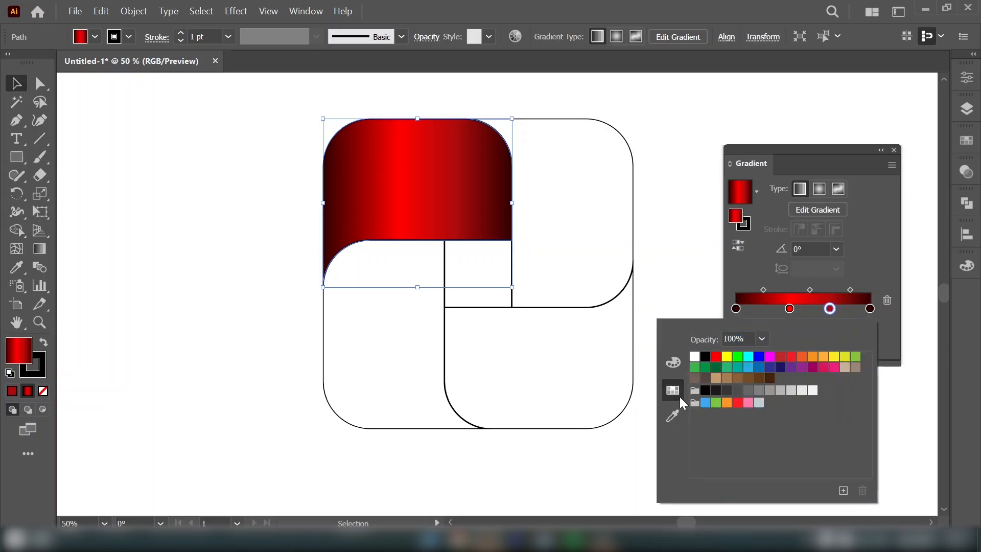
click(716, 356)
click(650, 259)
Copy the red gradient from the upper-left blade onto the lower-right blade with the Eyedropper
click(608, 403)
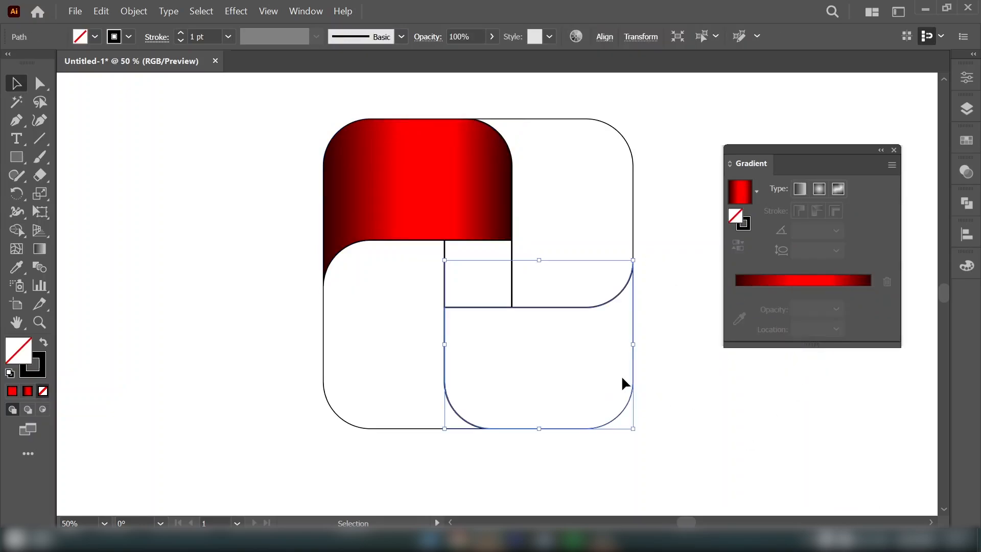
key(i)
click(361, 212)
key(v)
click(199, 164)
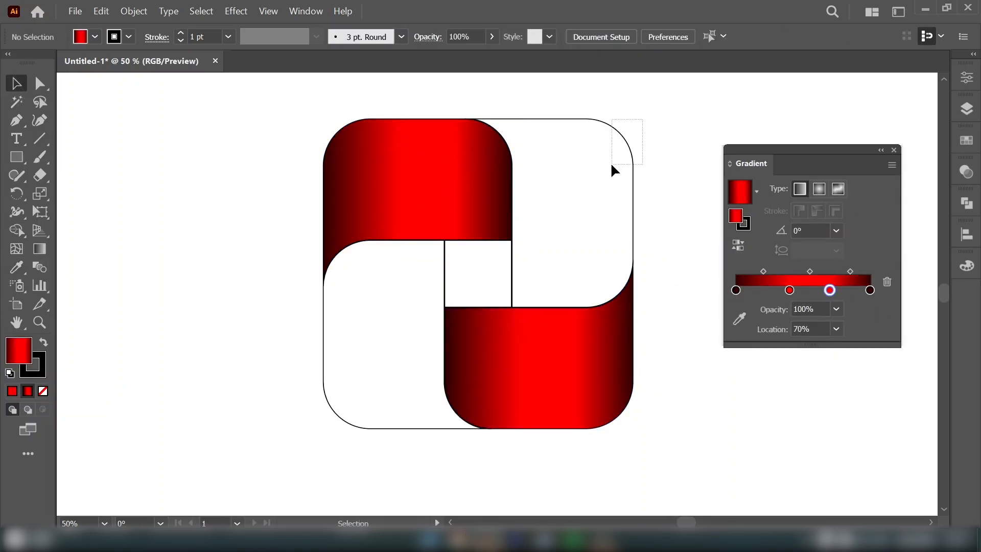
Fill the upper-right blade with a dark-edged cyan gradient and copy it onto the lower-left blade with the Eyedropper
click(633, 168)
click(739, 192)
drag(256, 333, 342, 414)
click(17, 266)
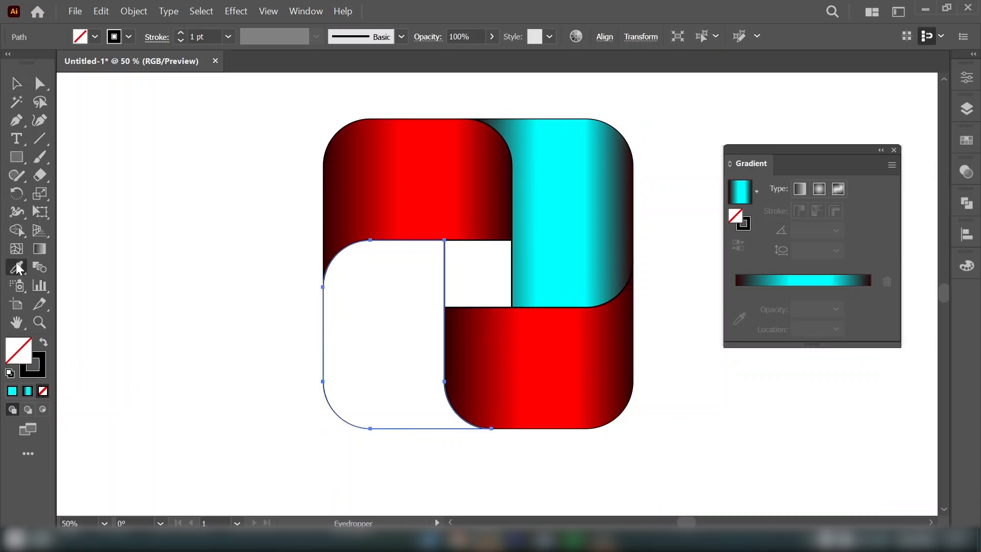
click(560, 185)
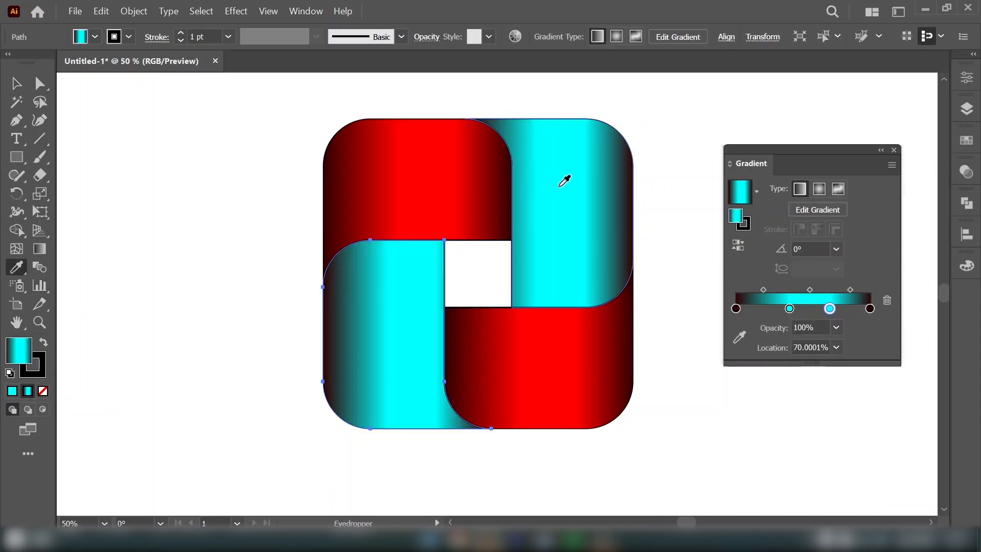
click(18, 86)
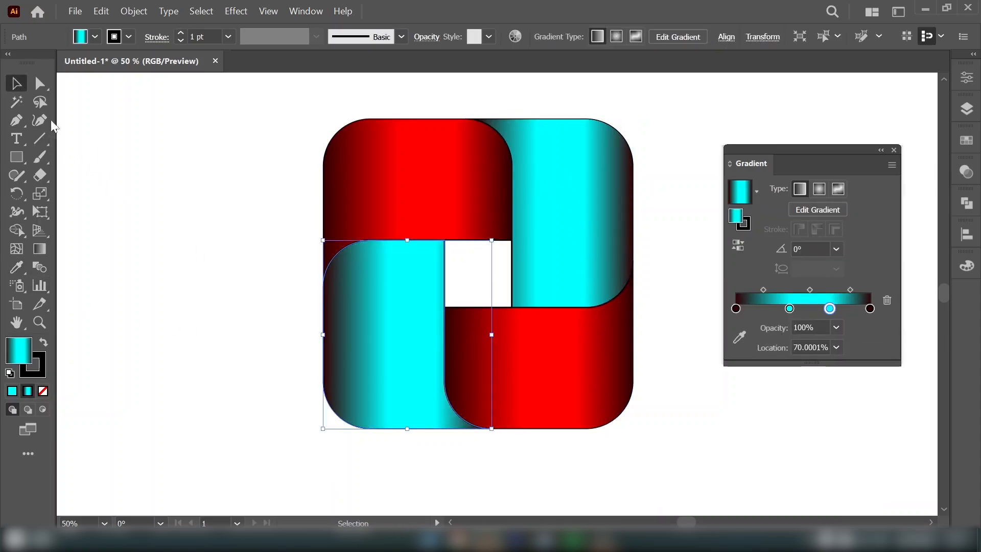
click(251, 120)
Remove the stroke from all the logo shapes by setting it to None
drag(302, 110, 692, 461)
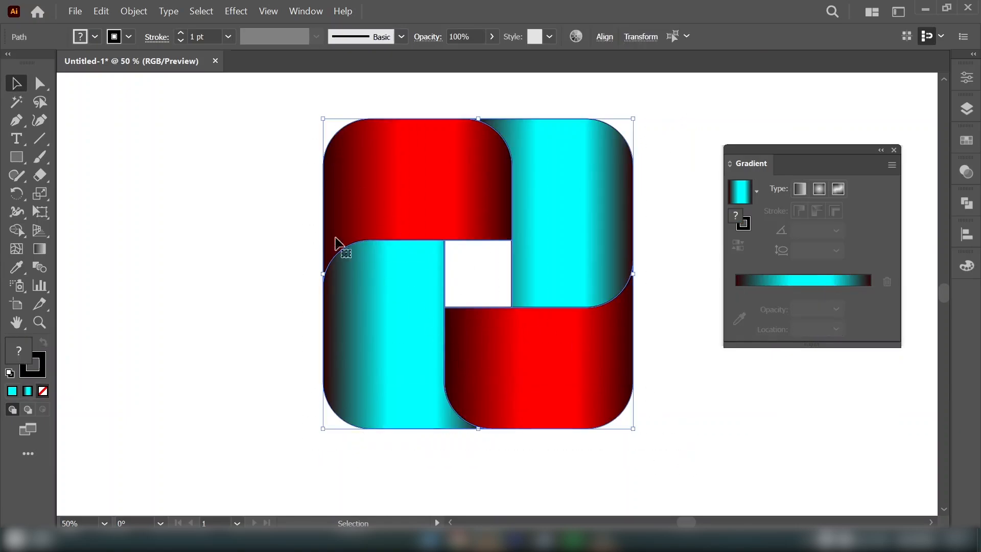
click(129, 36)
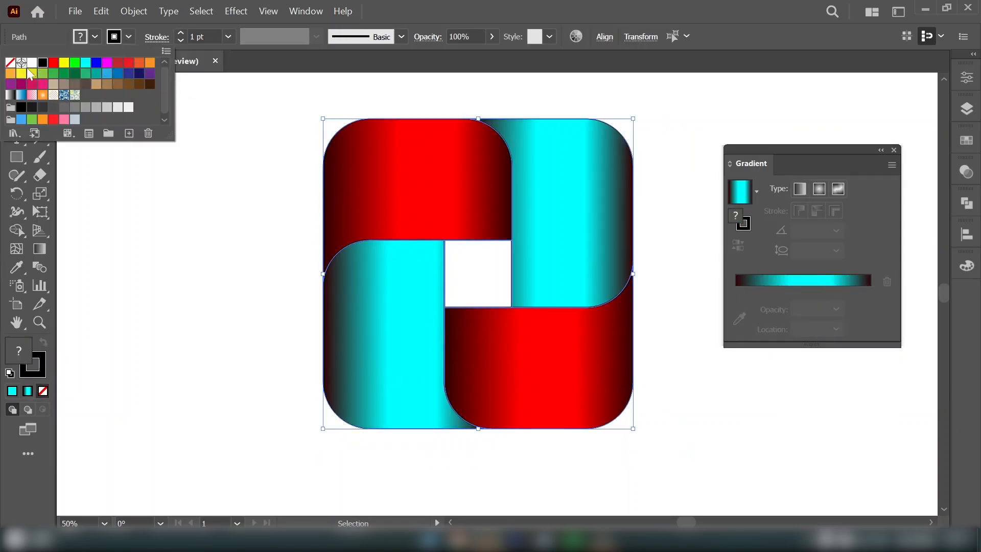
click(11, 63)
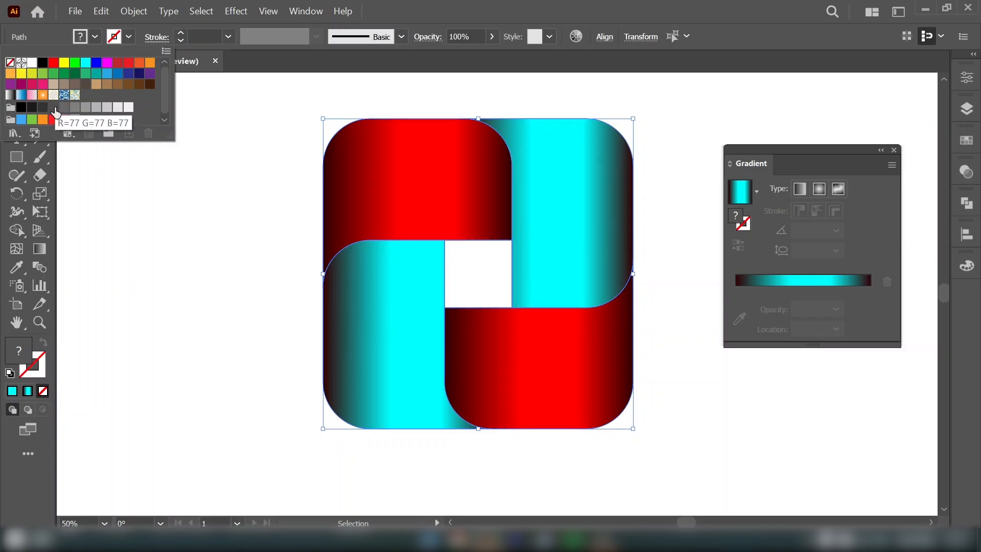
click(253, 201)
Redraw the upper-left blade's gradient across its full width with the Gradient tool, at an angle of about 0.56°
click(367, 181)
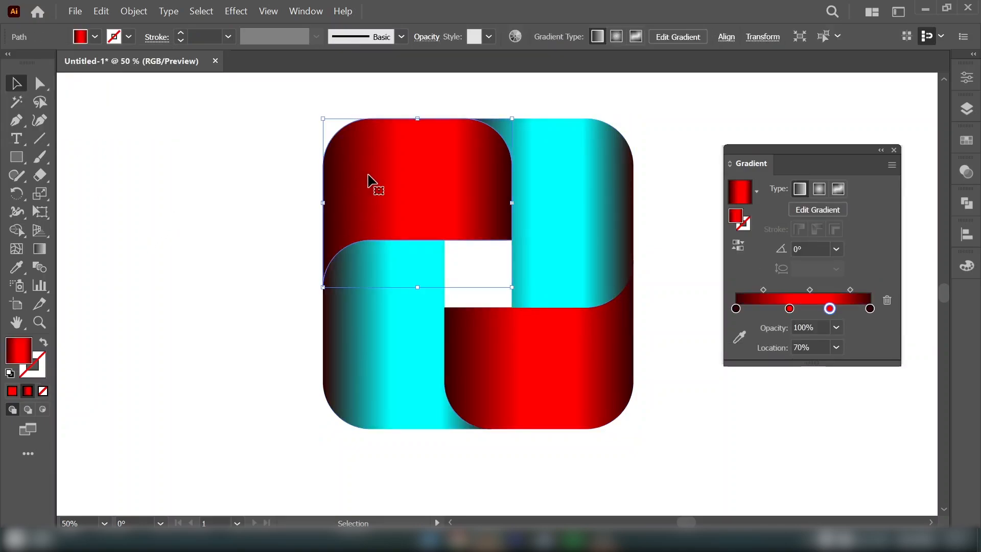
click(40, 249)
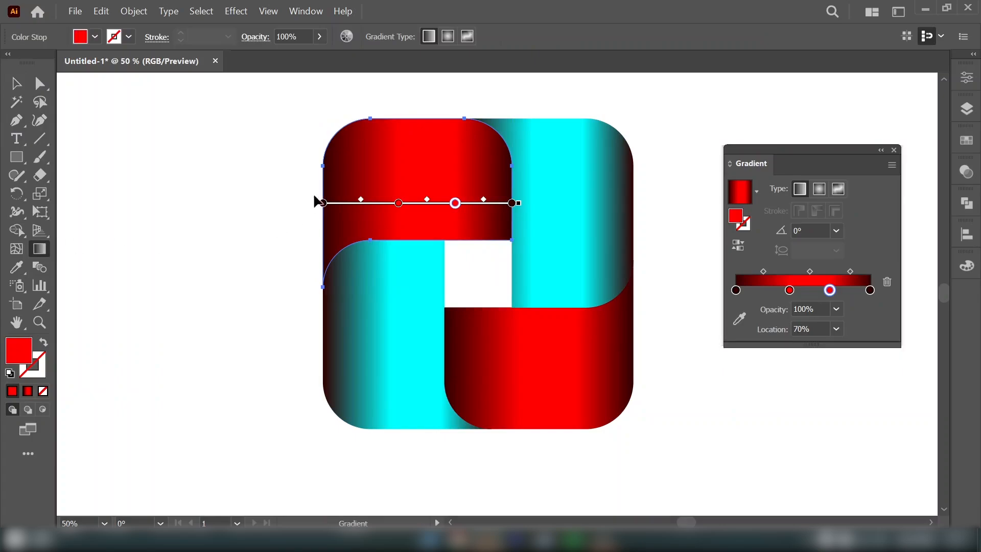
mouse_move(313, 184)
mouse_down()
mouse_move(529, 190)
mouse_move(520, 182)
mouse_up()
click(16, 83)
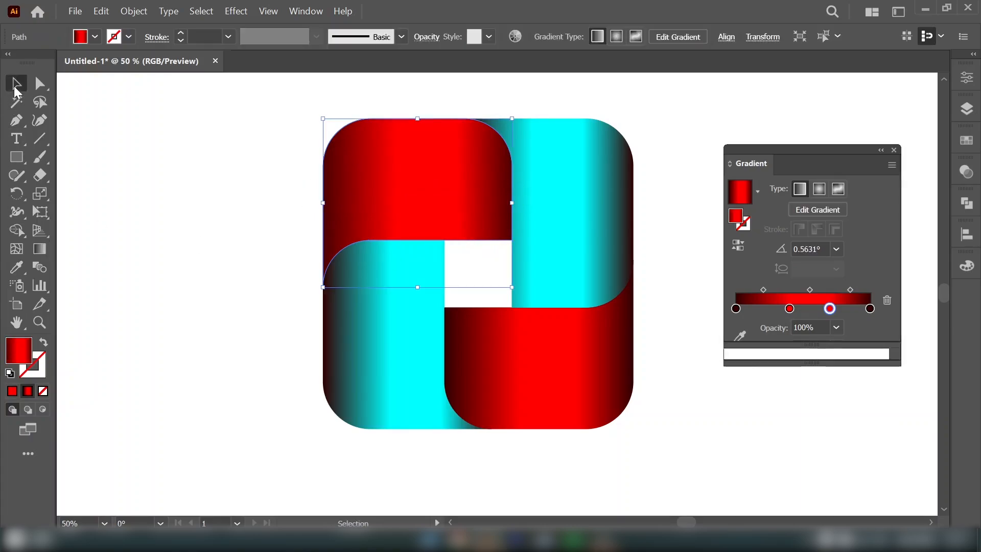
Redraw the upper-right blade's gradient from top to bottom at about -88.95° and the lower-right blade's from right to left with the Gradient tool
click(573, 231)
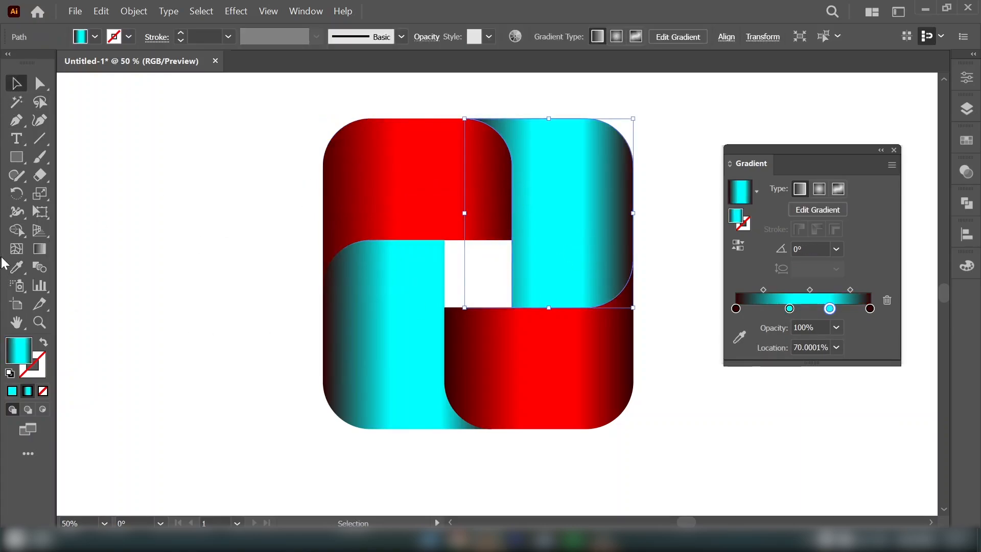
click(40, 249)
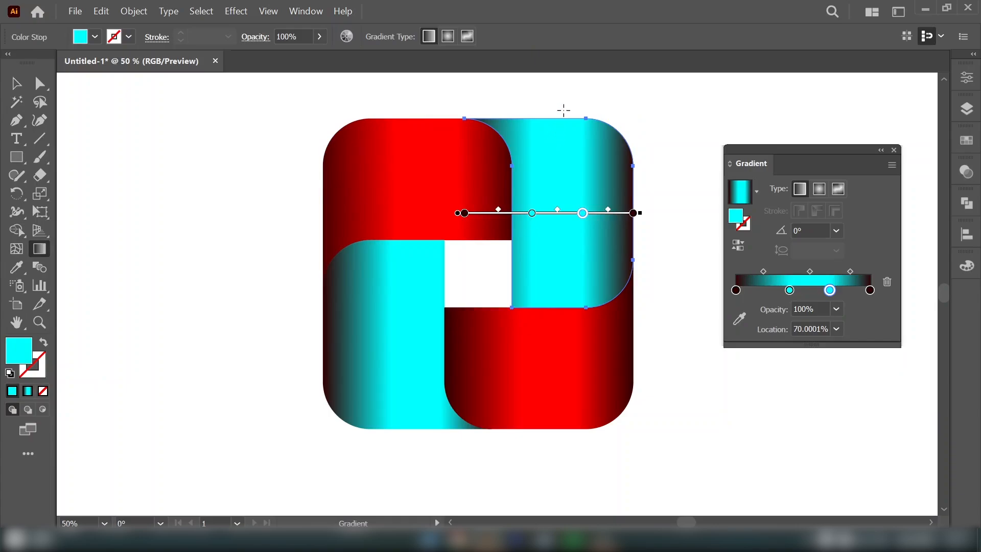
drag(557, 115, 552, 311)
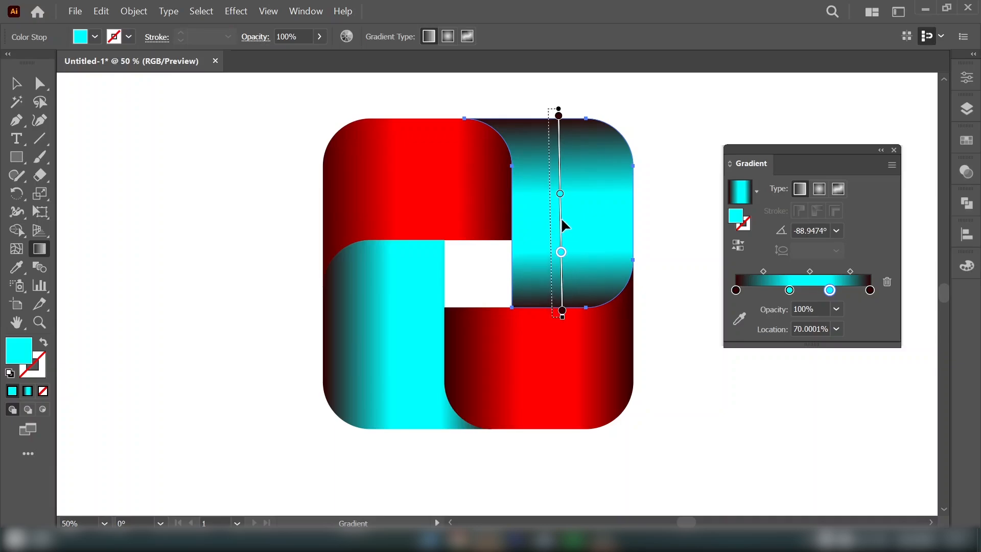
click(581, 357)
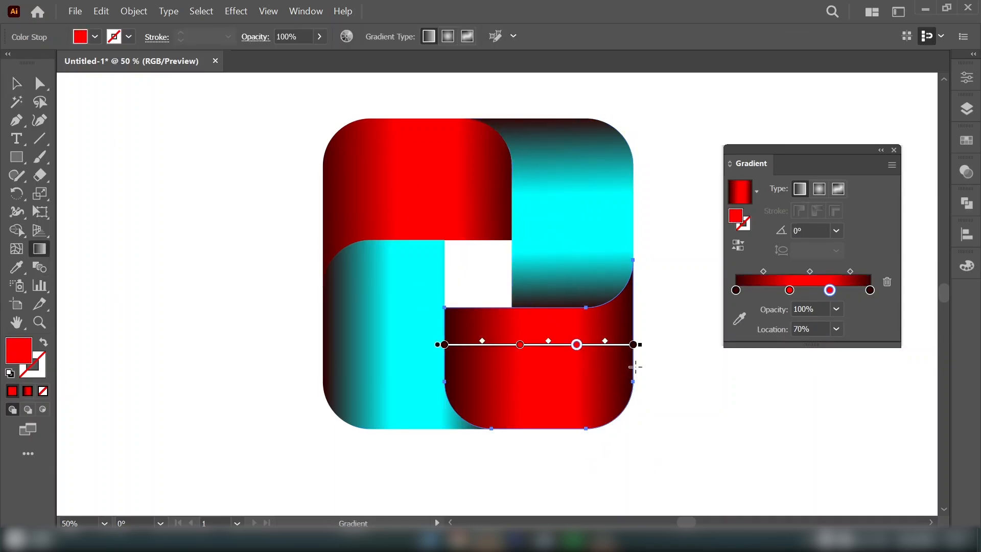
drag(635, 367, 437, 369)
Redraw the lower-left blade's cyan gradient from bottom to top with the Gradient tool, at an angle of about 90.87°
click(16, 84)
click(388, 337)
click(39, 249)
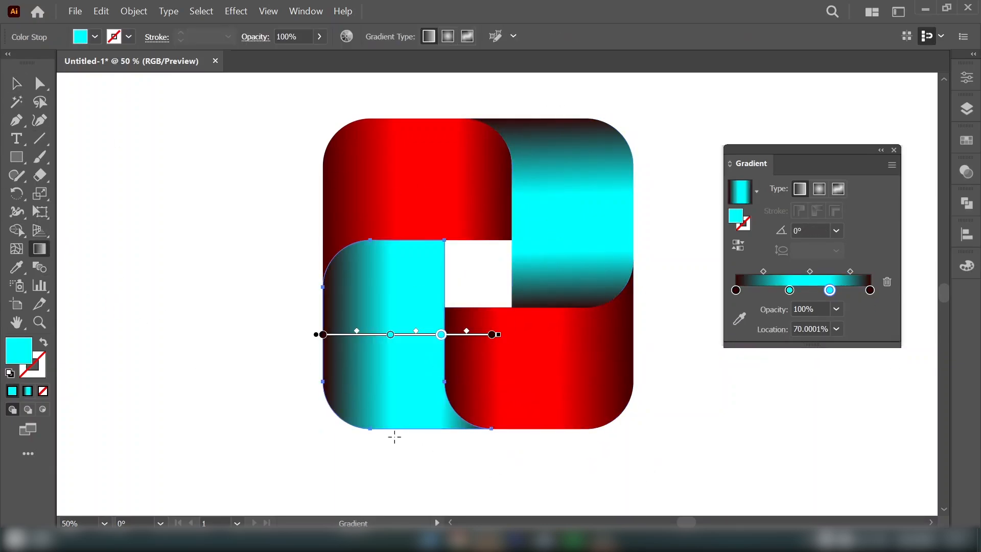
drag(394, 437, 390, 234)
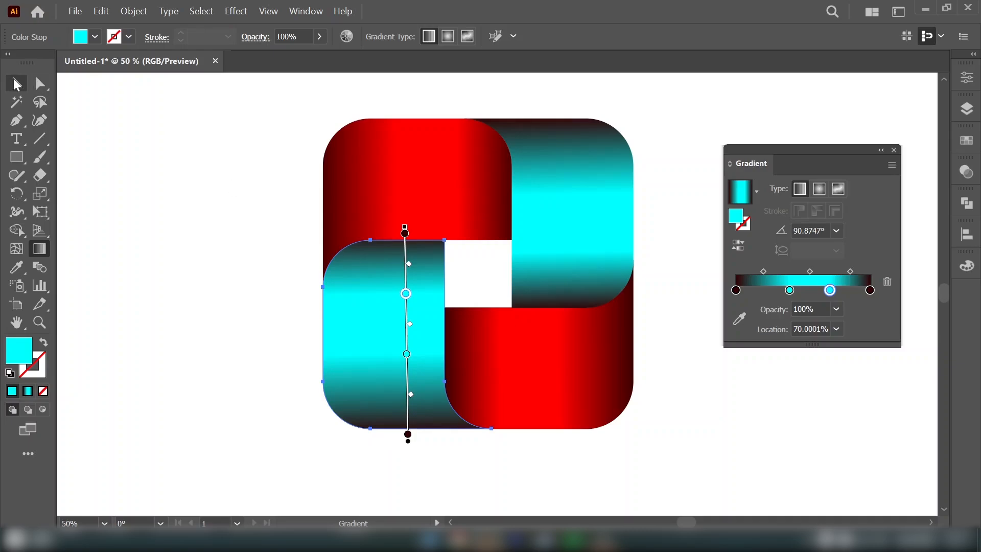
click(17, 84)
click(265, 111)
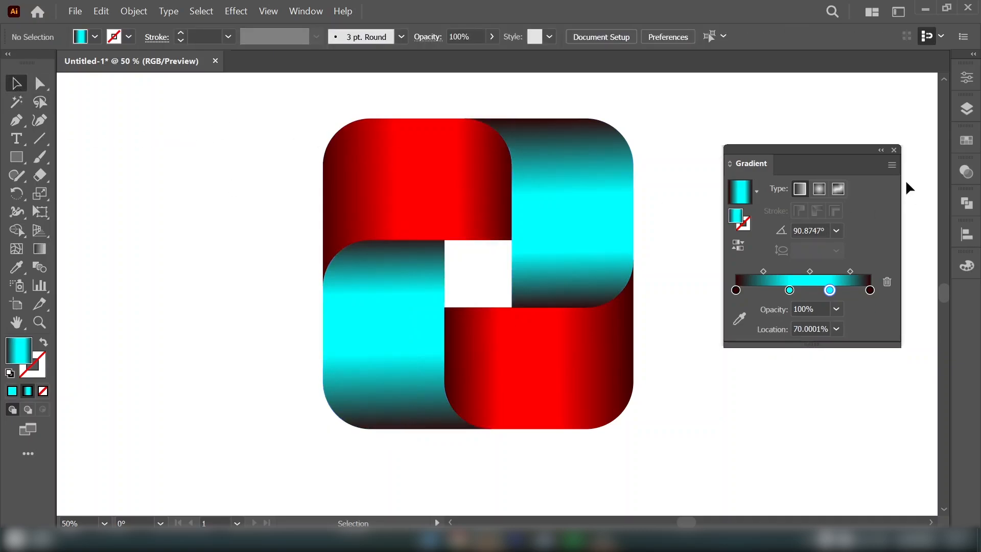
Close the gradient settings and group all the logo shapes
click(895, 150)
drag(258, 99, 708, 450)
right_click(543, 193)
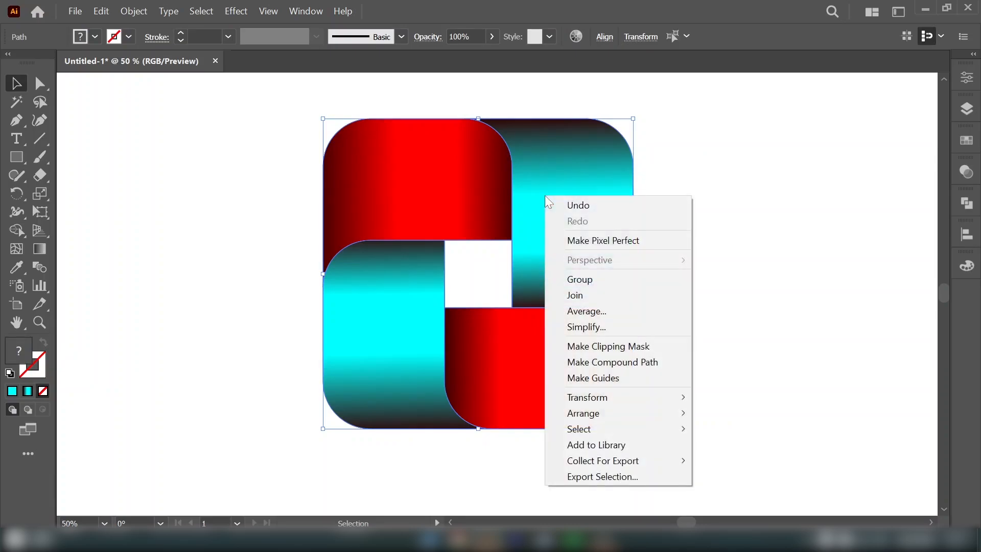
click(601, 281)
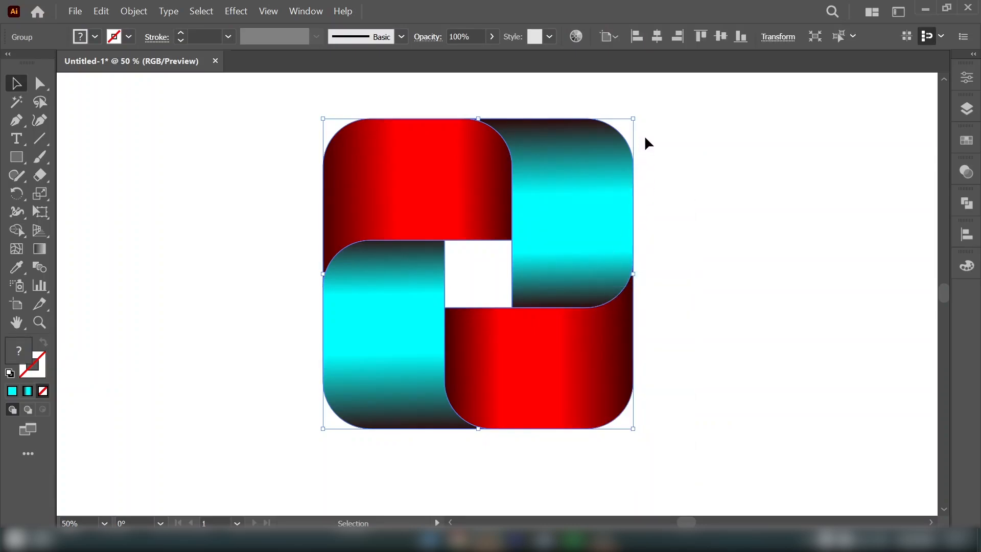
Rotate the logo group to 315° so it stands on a corner, and scale it down slightly about its centre
drag(639, 117, 663, 230)
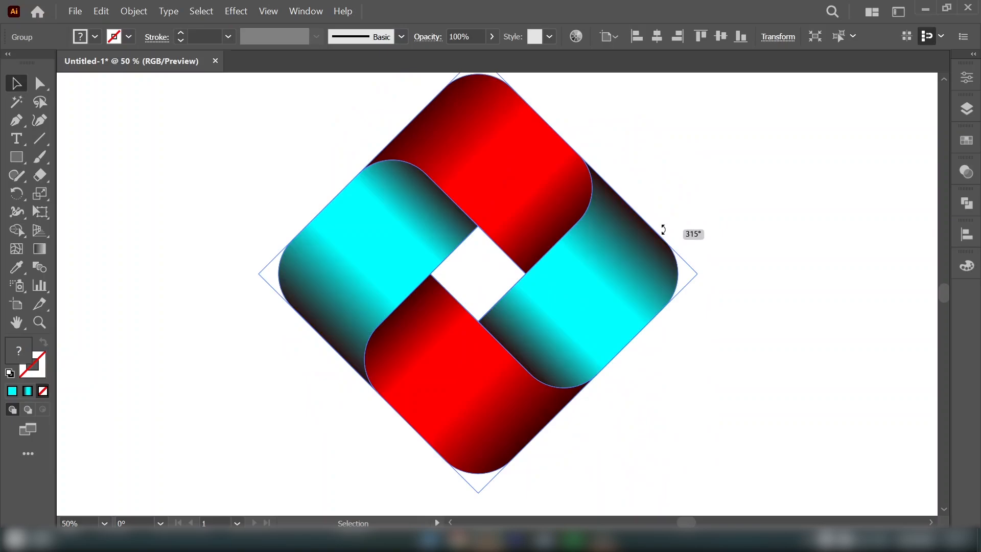
drag(697, 274, 665, 274)
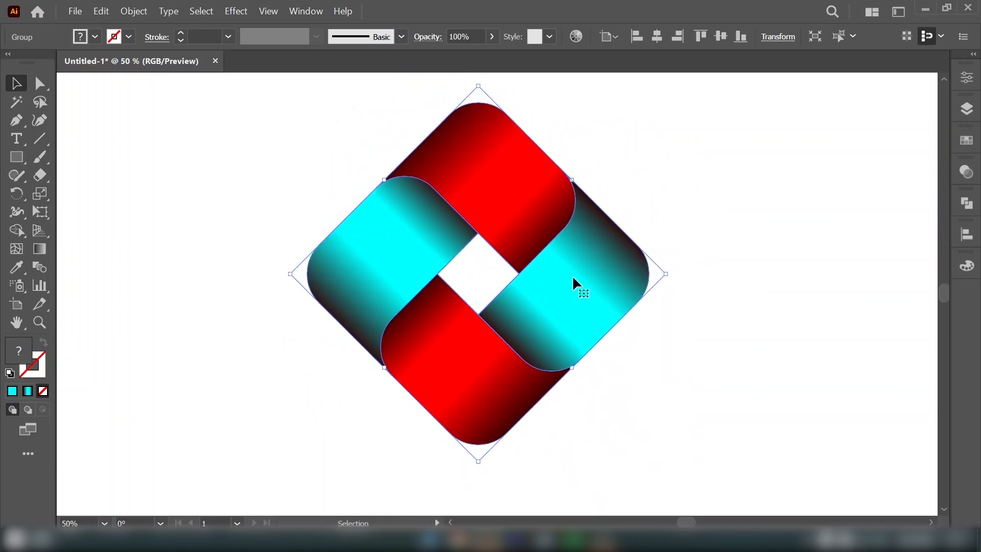
drag(568, 271, 575, 260)
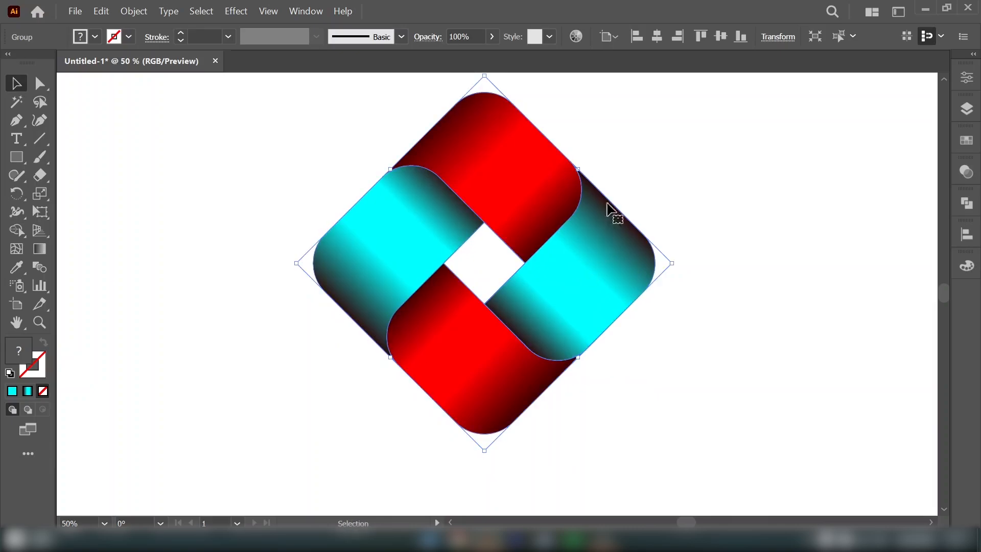
Centre the logo group horizontally and vertically on the artboard, and deselect it
click(653, 43)
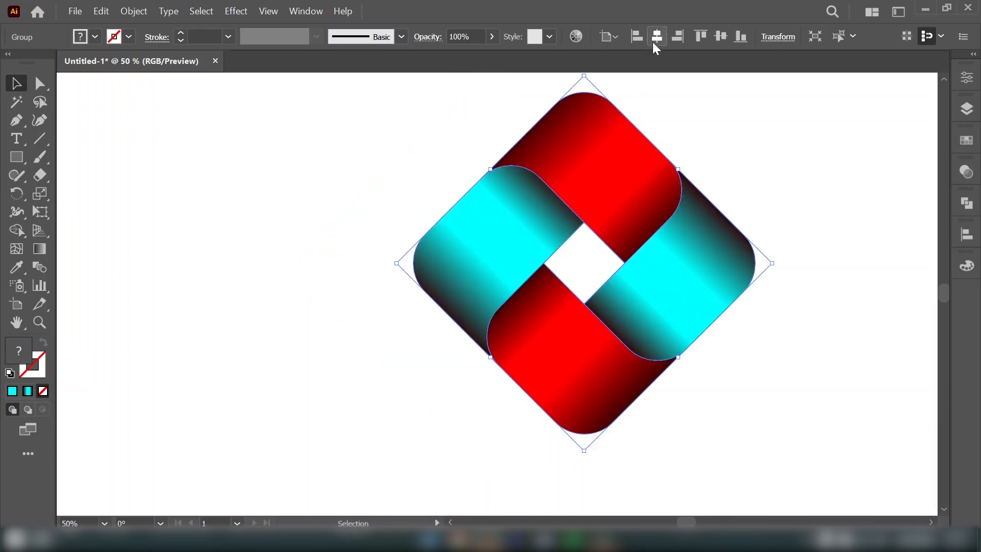
click(721, 36)
key(space)
drag(787, 237, 692, 164)
click(729, 213)
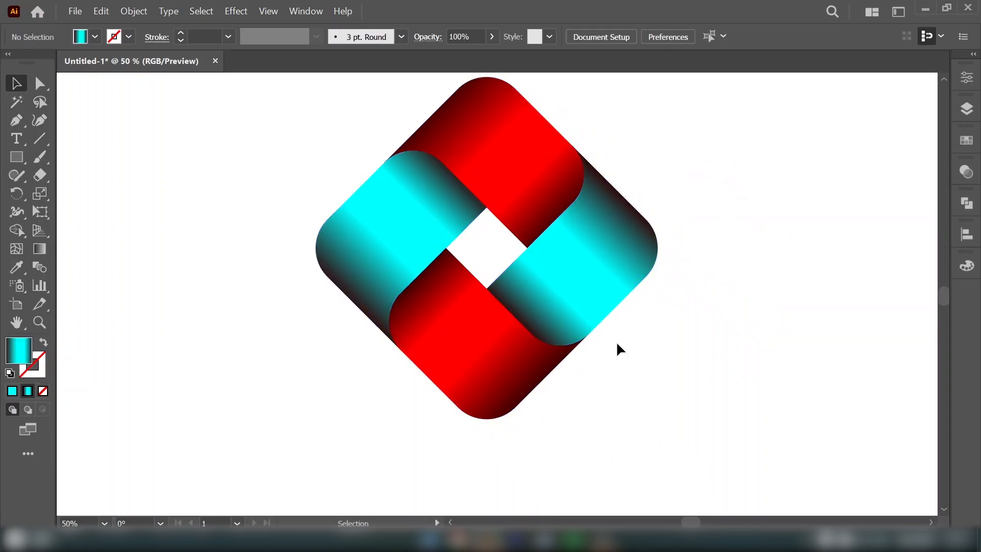
Draw a circle with the Ellipse tool in the empty area left of the logo
click(16, 165)
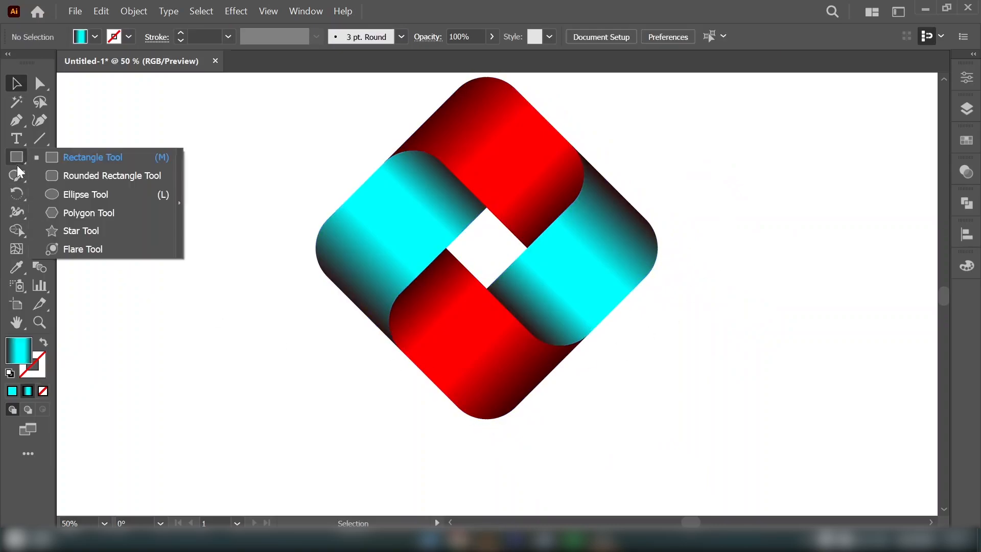
click(85, 197)
drag(117, 246, 214, 363)
Fill the circle with a radial black-and-white gradient, reversed so the black is at the centre
click(306, 11)
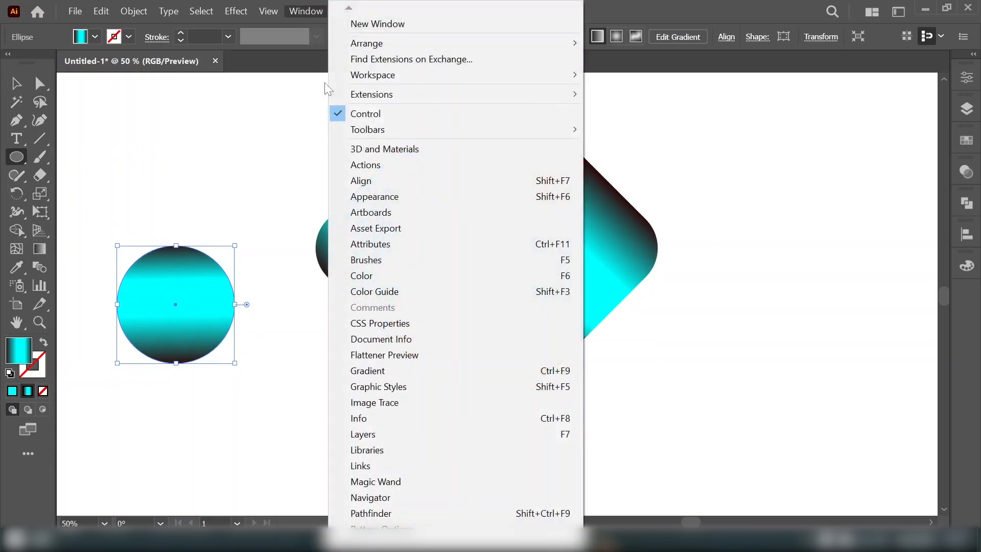
click(411, 371)
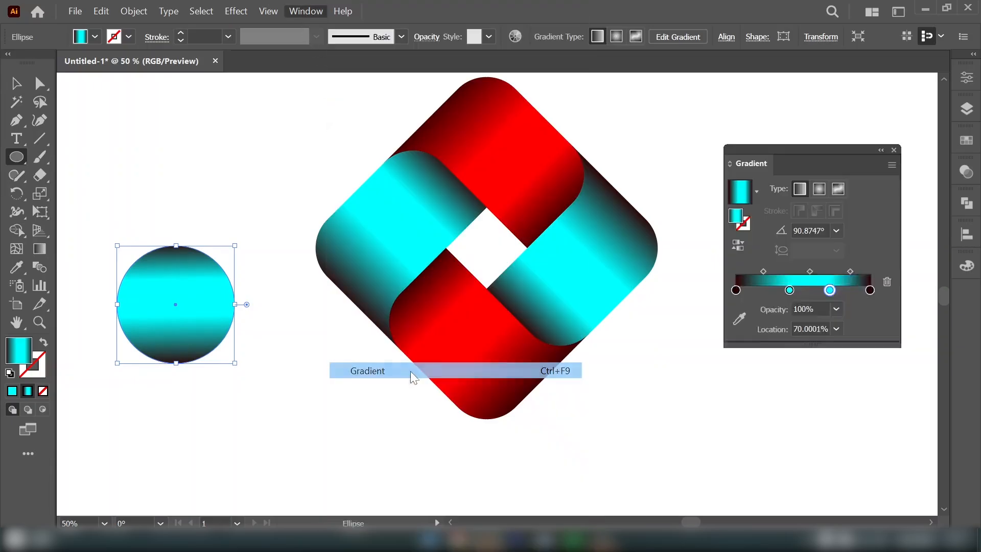
click(757, 192)
click(670, 224)
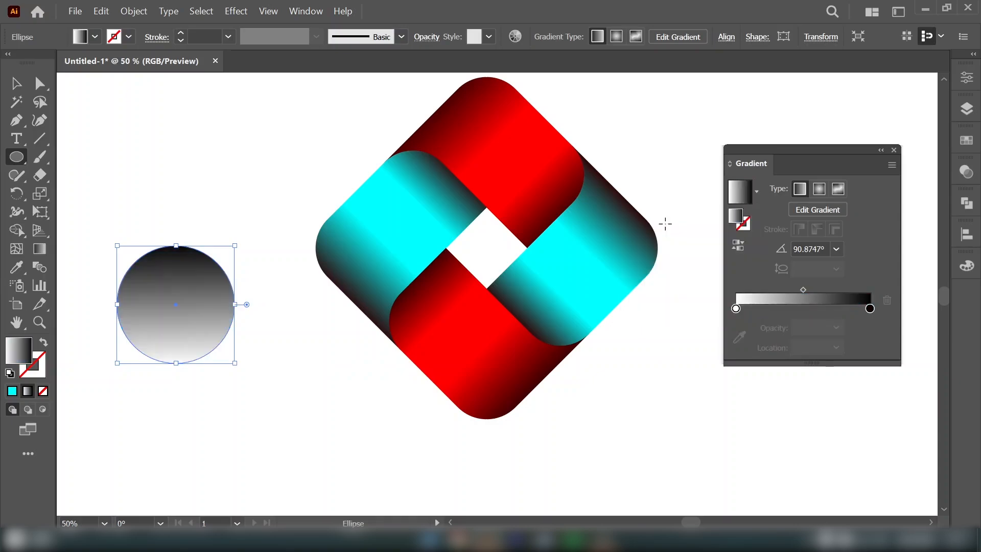
click(819, 193)
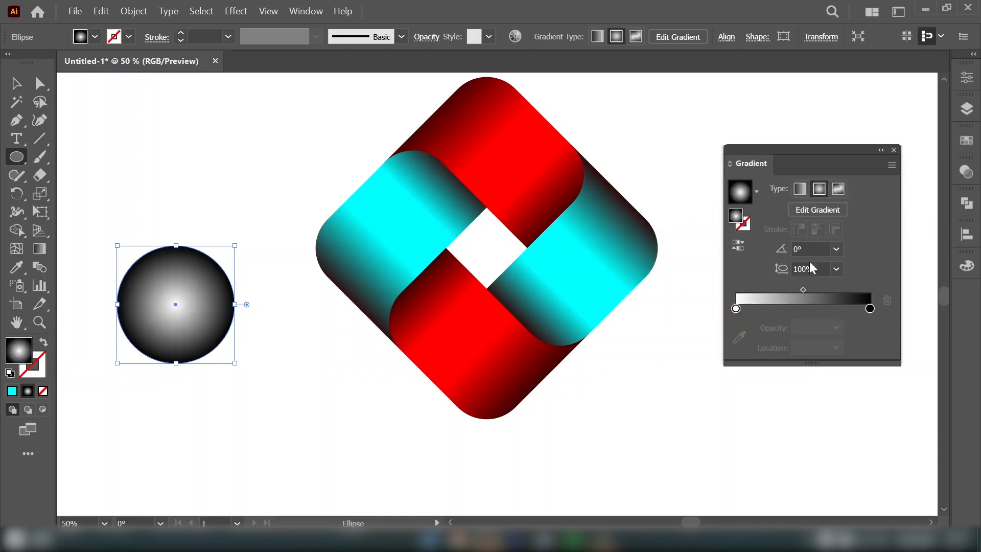
click(738, 245)
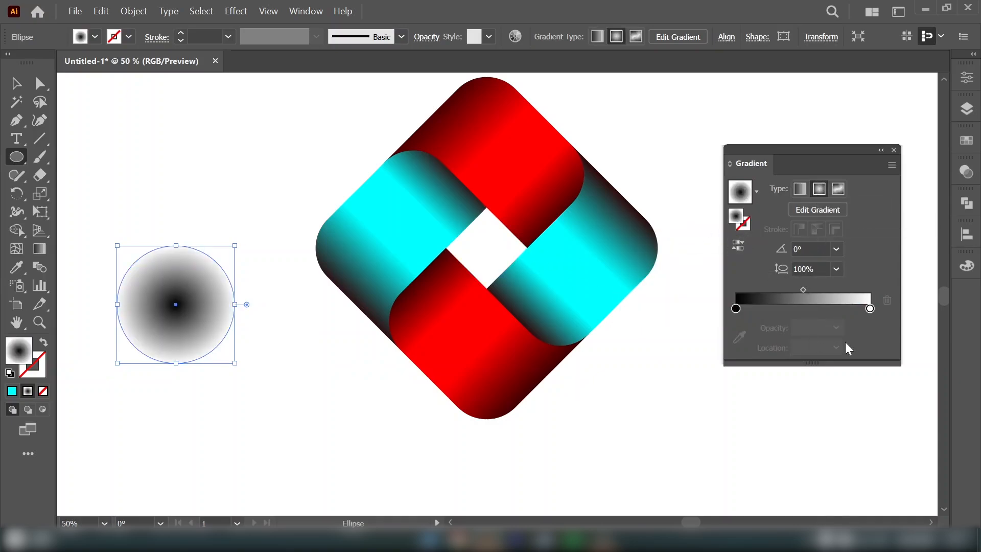
Set the opacity of the circle's outer white gradient stop to 0% and of its black centre stop to 80%
click(870, 308)
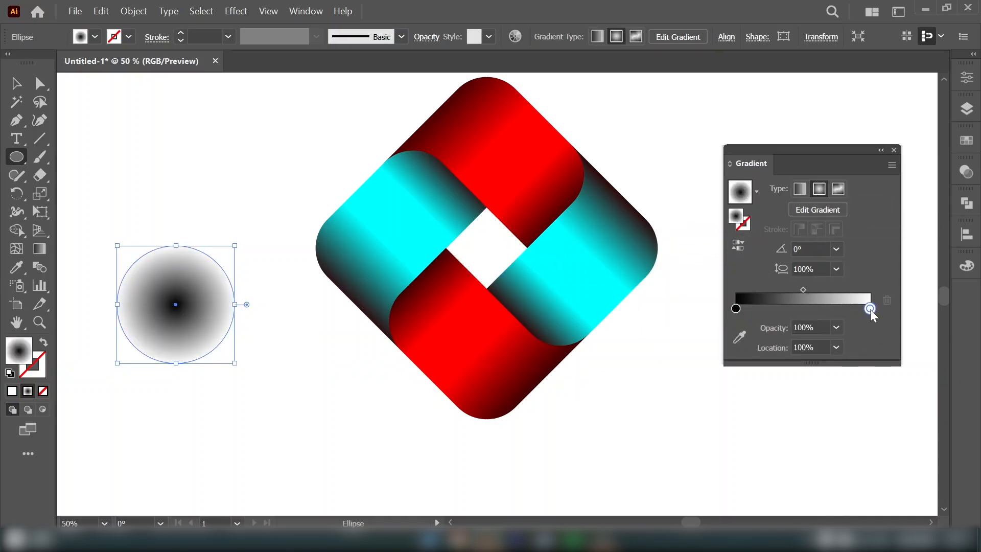
click(834, 330)
click(848, 345)
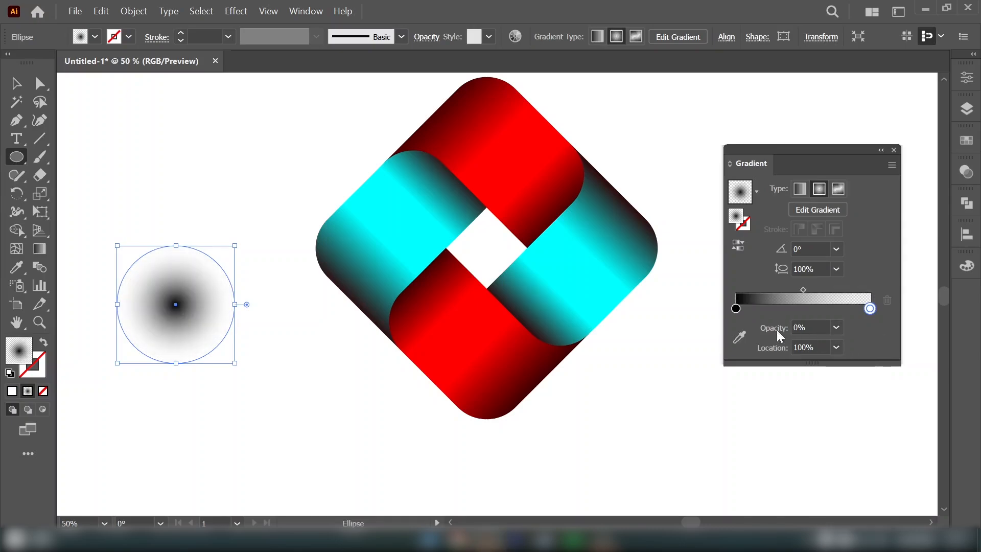
click(737, 309)
click(836, 328)
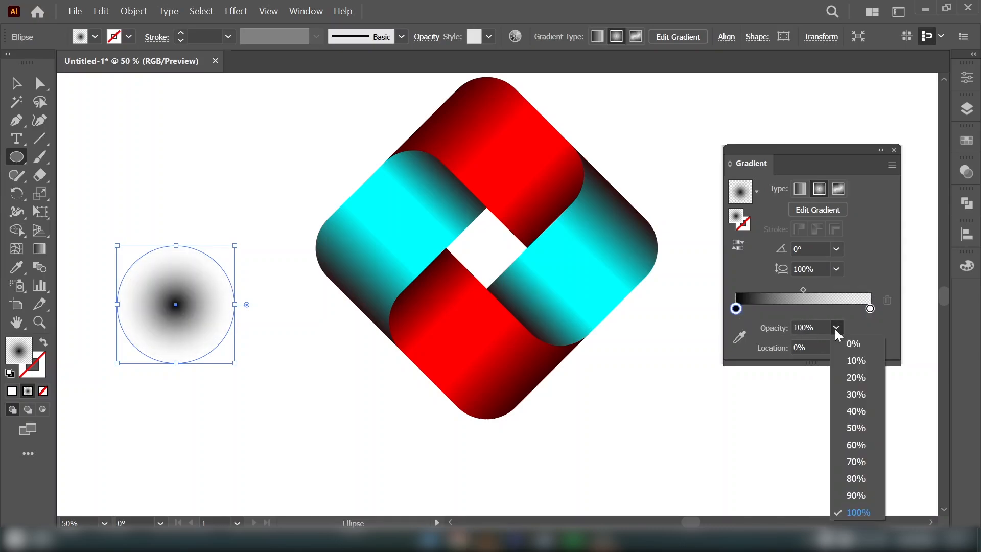
click(860, 468)
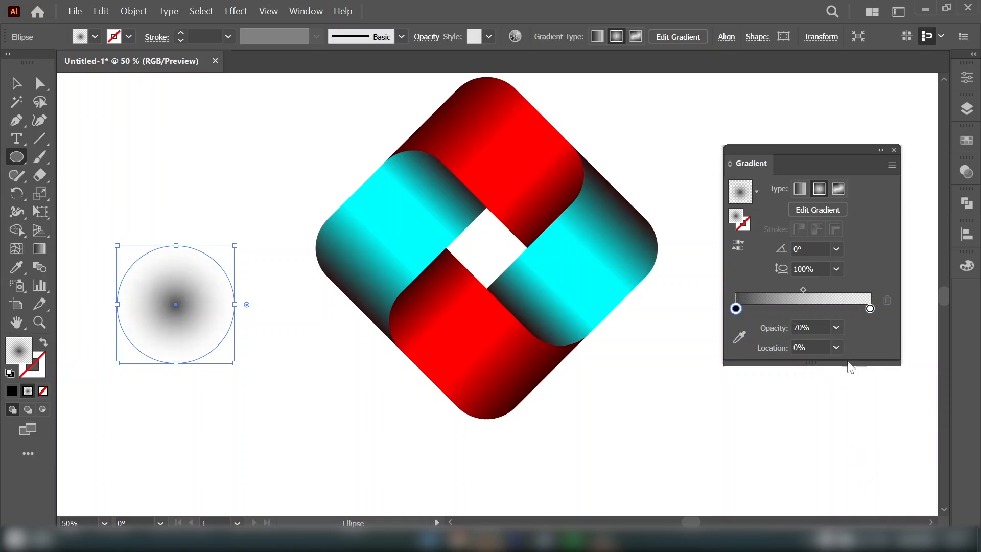
click(836, 328)
click(852, 480)
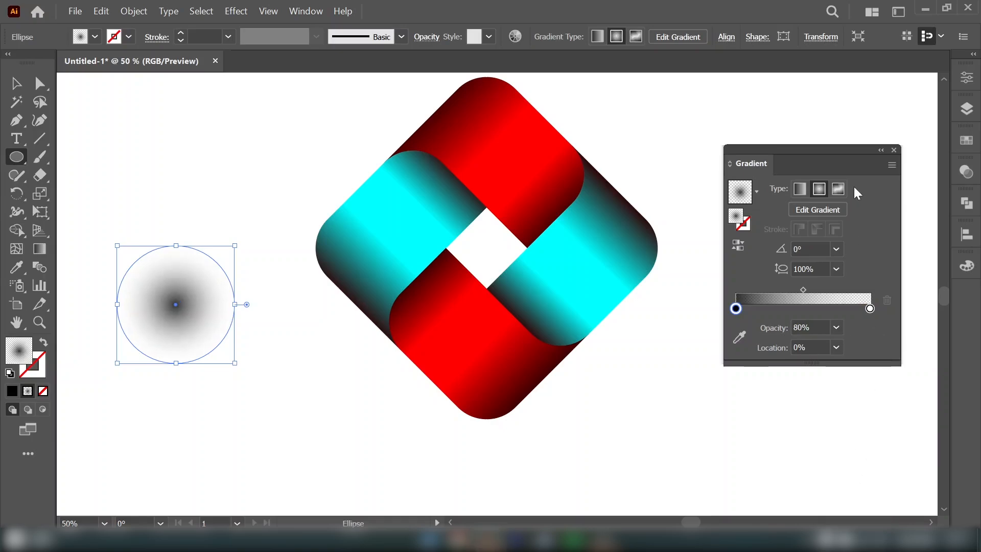
click(894, 152)
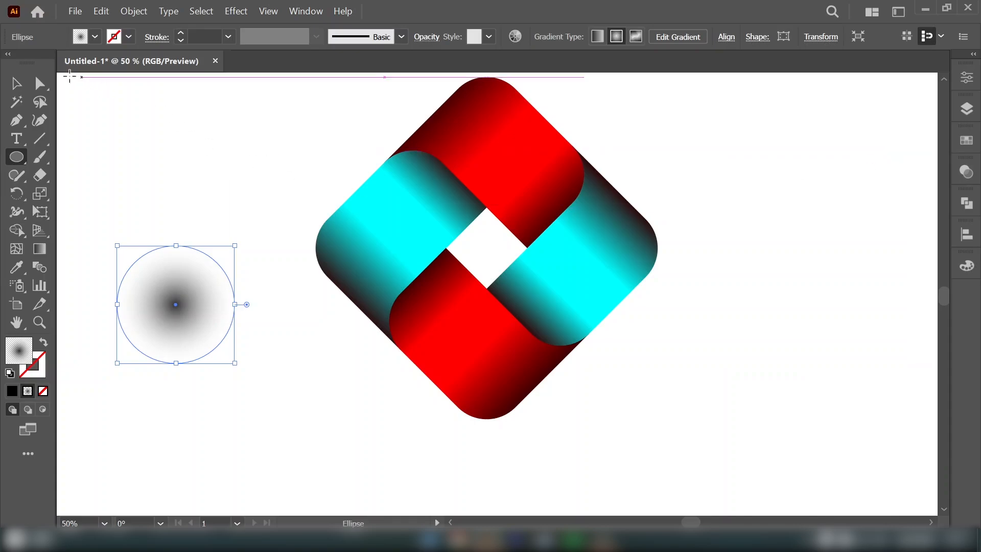
Flatten the circle into a thin ellipse, enlarge it and place it as a shadow beneath the logo's lowest corner
click(14, 86)
drag(176, 246, 176, 332)
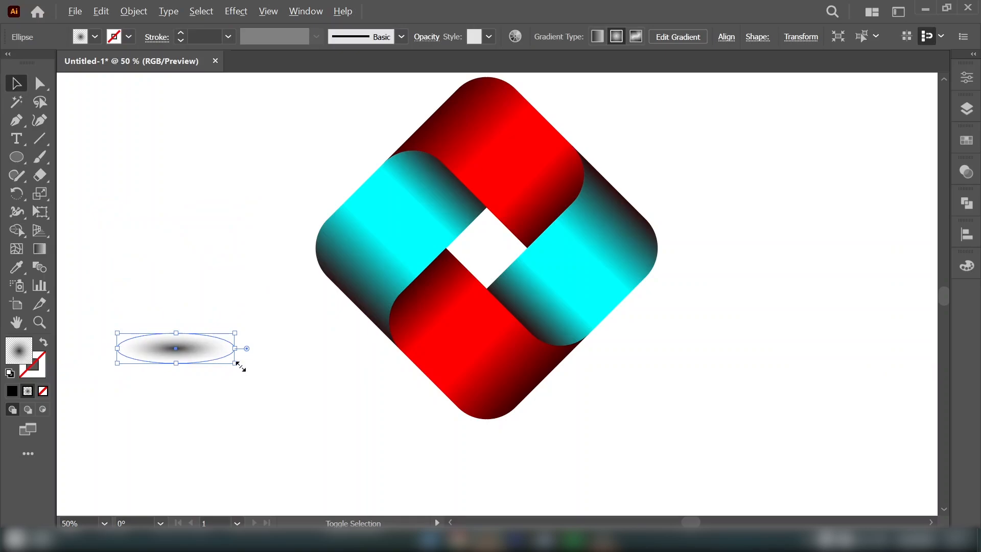
mouse_move(241, 366)
mouse_down()
mouse_move(263, 366)
mouse_move(249, 371)
mouse_move(257, 377)
mouse_up()
drag(191, 341, 484, 454)
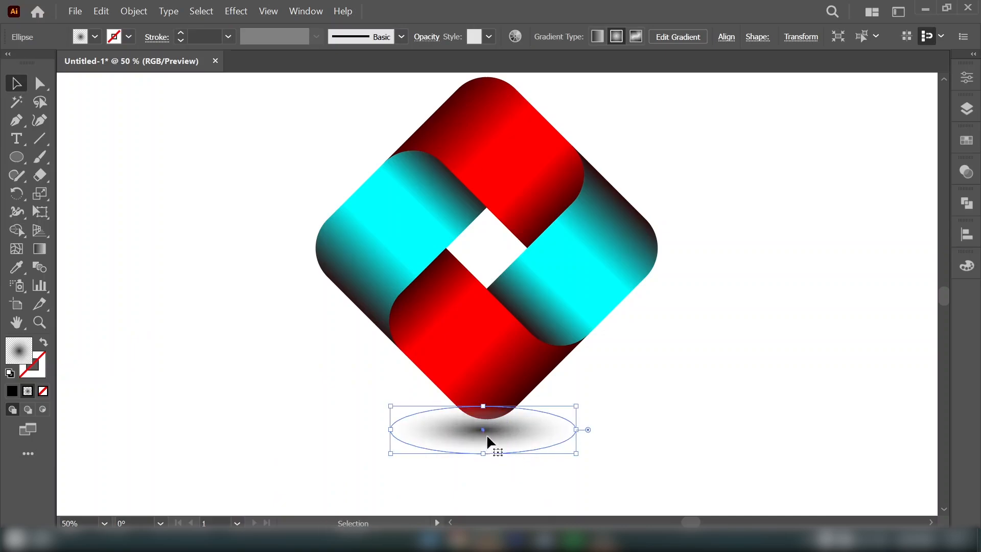
Send the shadow ellipse to the back, behind the logo
right_click(490, 435)
mouse_move(581, 364)
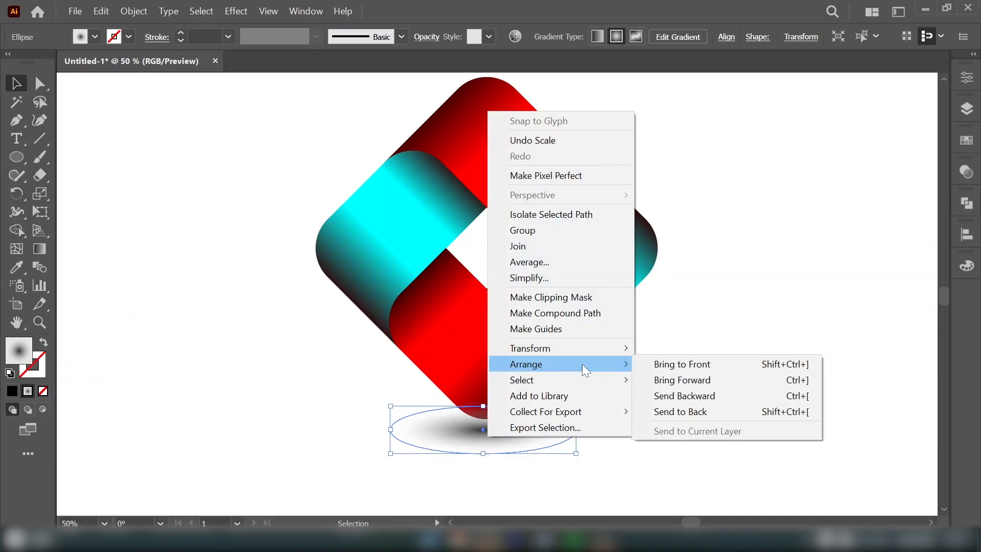
click(678, 413)
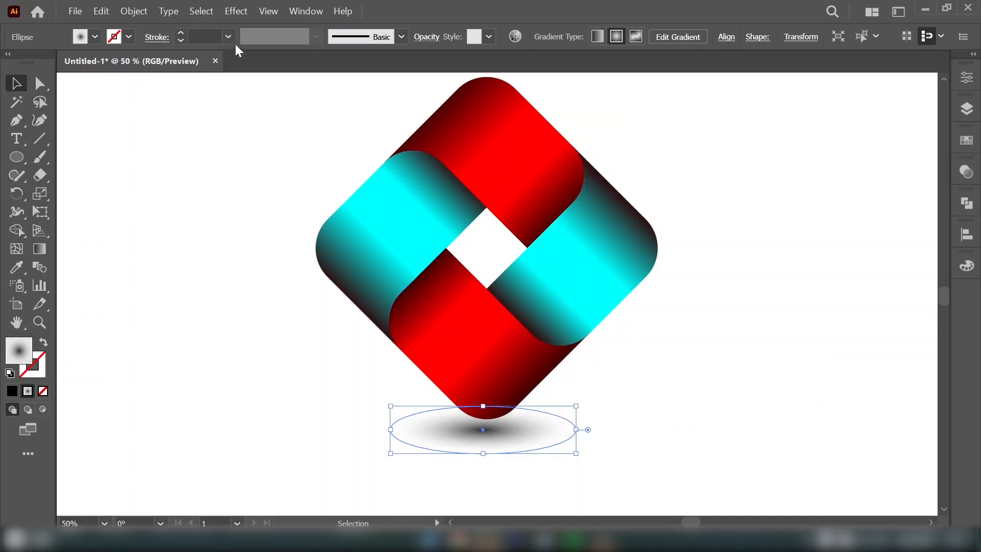
Apply a Gaussian Blur with a radius of about 11.55 pixels to the shadow ellipse
click(244, 13)
mouse_move(333, 308)
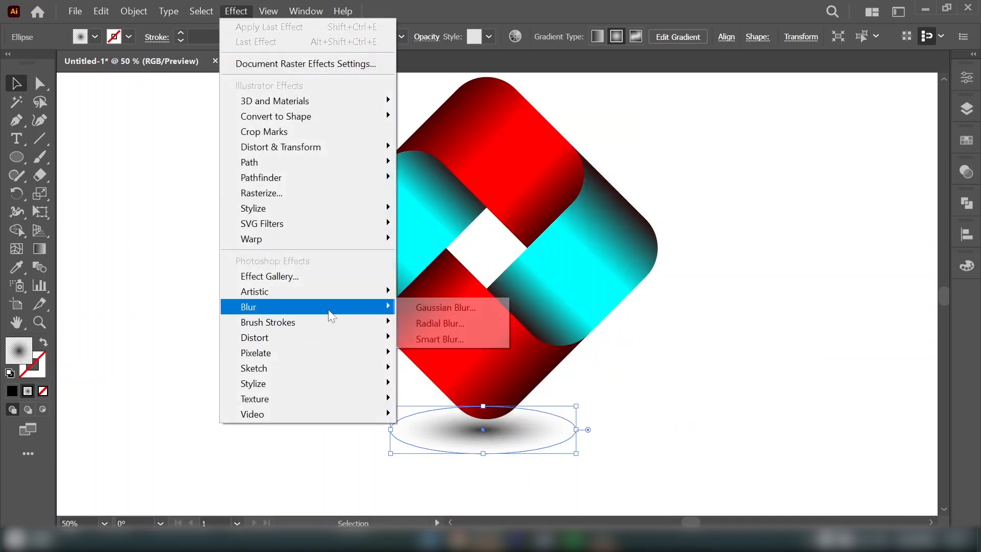
click(438, 306)
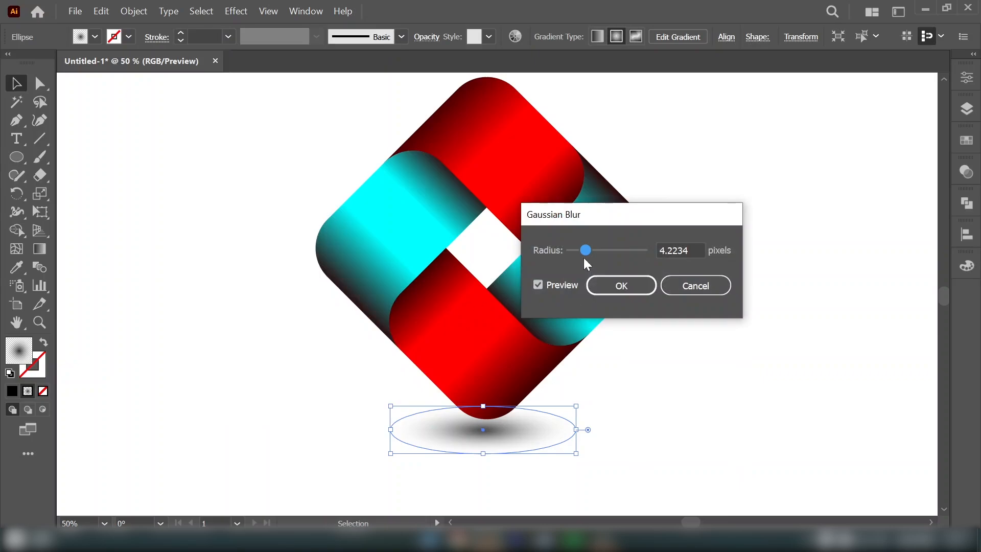
mouse_move(595, 250)
mouse_down()
mouse_move(614, 253)
mouse_move(605, 253)
mouse_up()
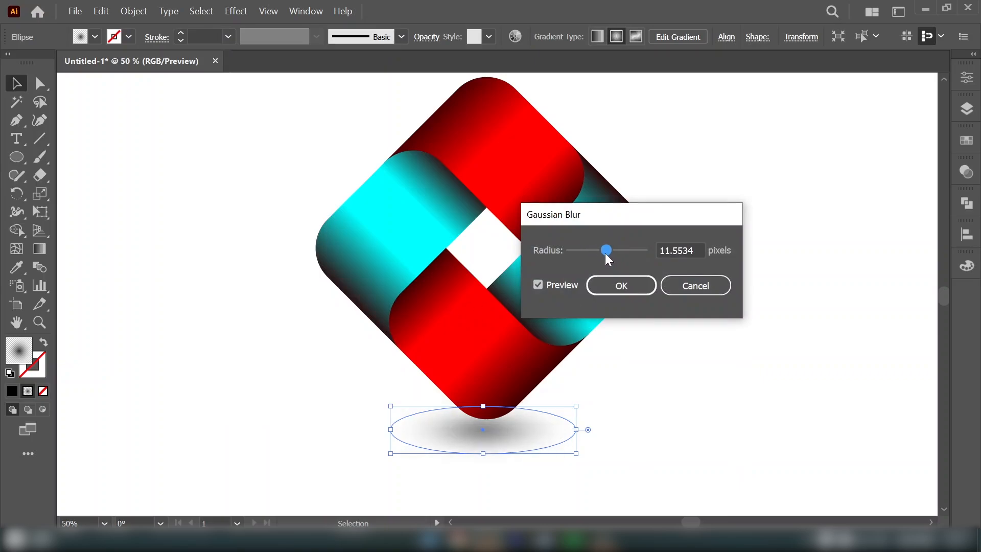
click(622, 285)
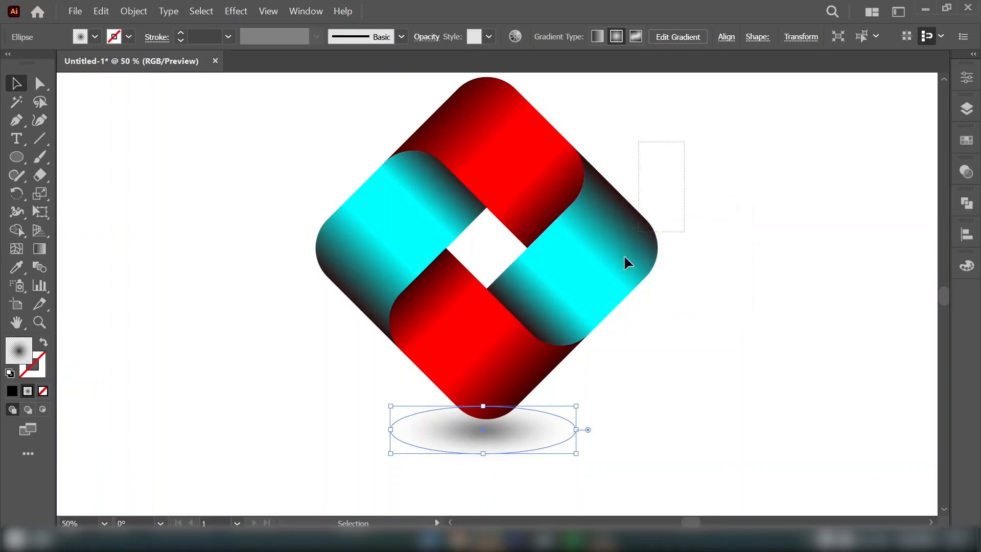
Group the logo and its shadow together, and clear the selection
drag(624, 254, 318, 416)
right_click(452, 243)
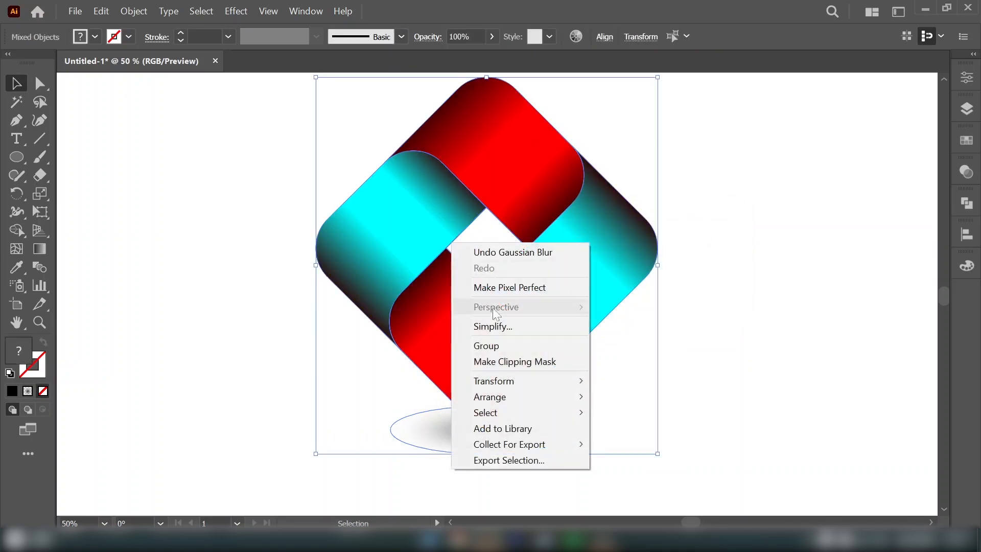
click(504, 344)
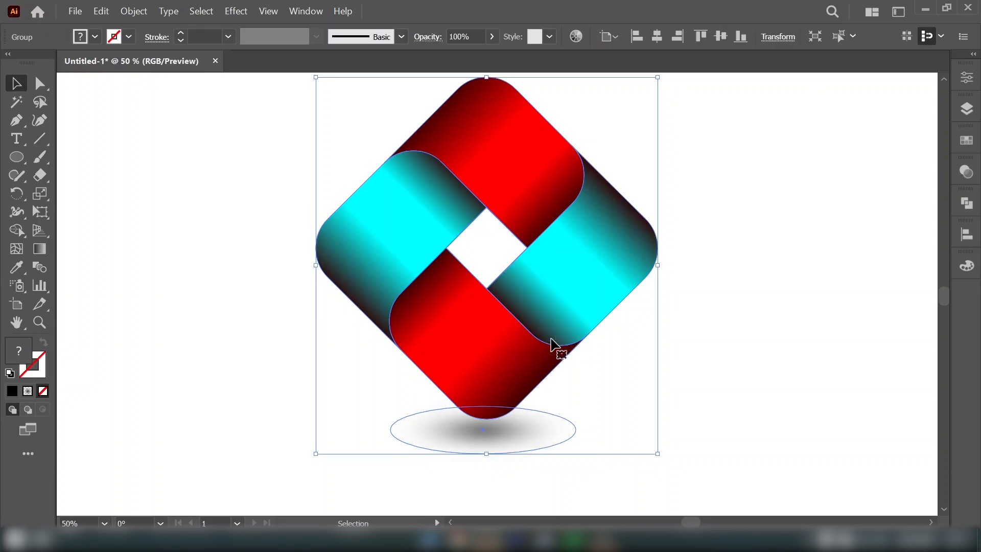
drag(534, 274, 535, 284)
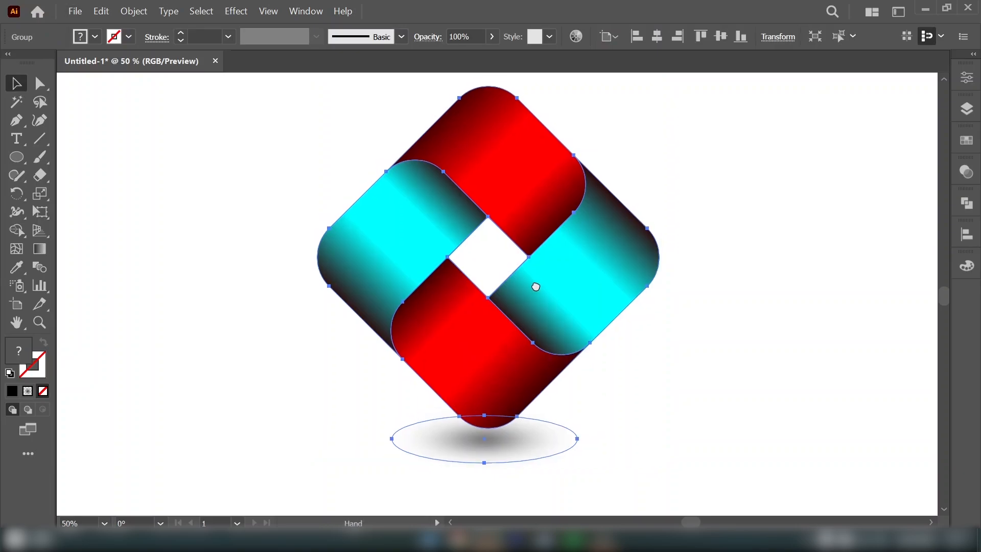
click(786, 172)
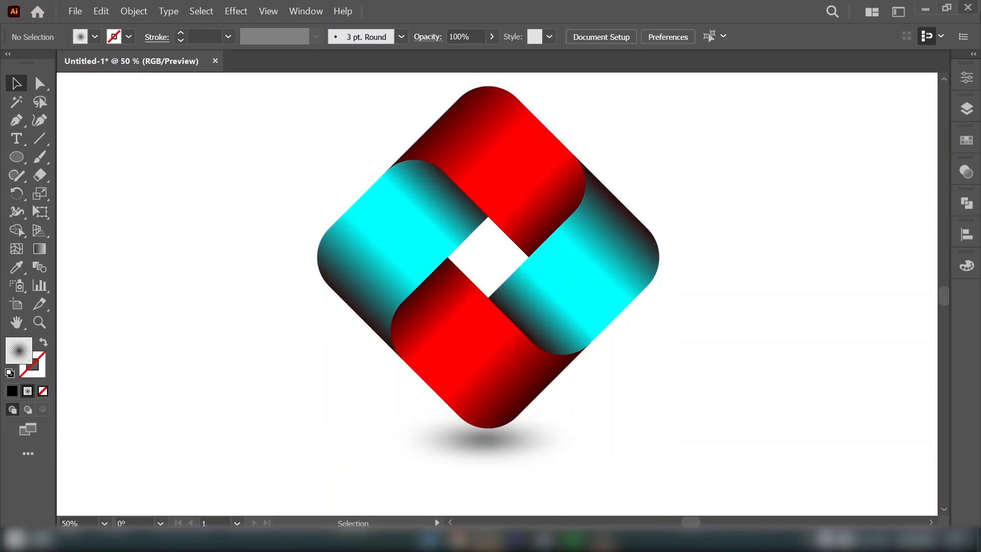